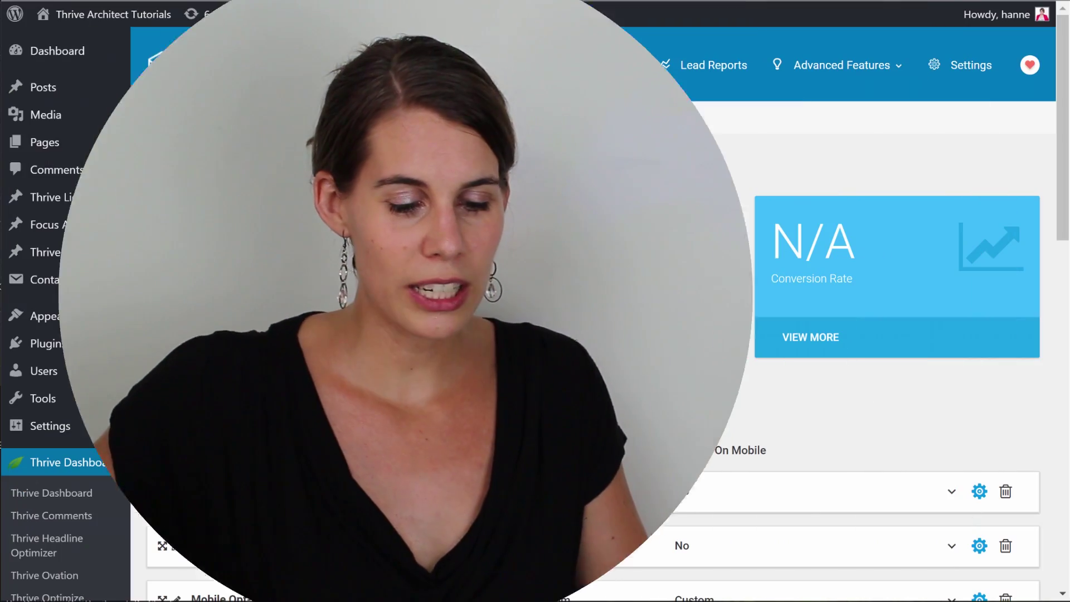
Add a Lightbox opt-in form type to the Fading Image Tutorial group and go to its empty forms page
{"action": "scroll", "coordinate": [716, 45], "scroll_direction": "down", "scroll_amount": 3}
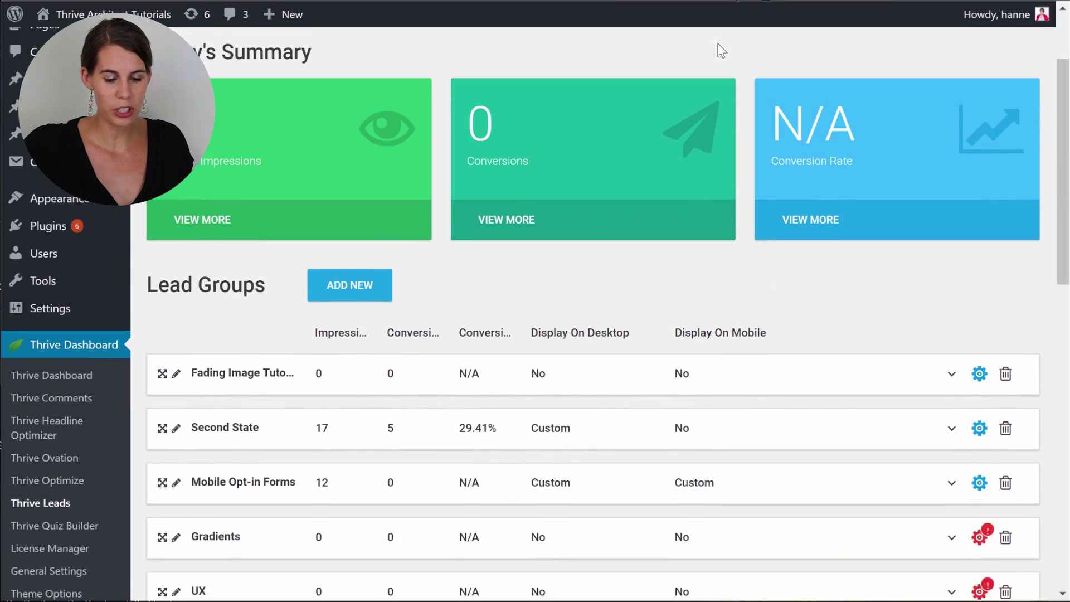
{"action": "left_click", "coordinate": [950, 329]}
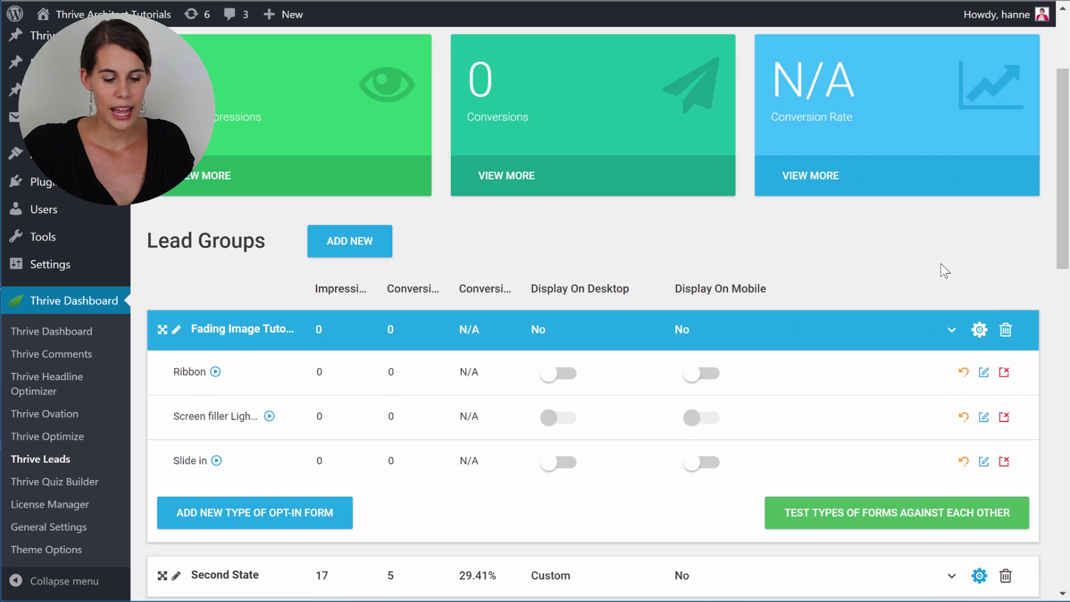
{"action": "scroll", "coordinate": [943, 265], "scroll_direction": "down", "scroll_amount": 3}
{"action": "left_click", "coordinate": [315, 363]}
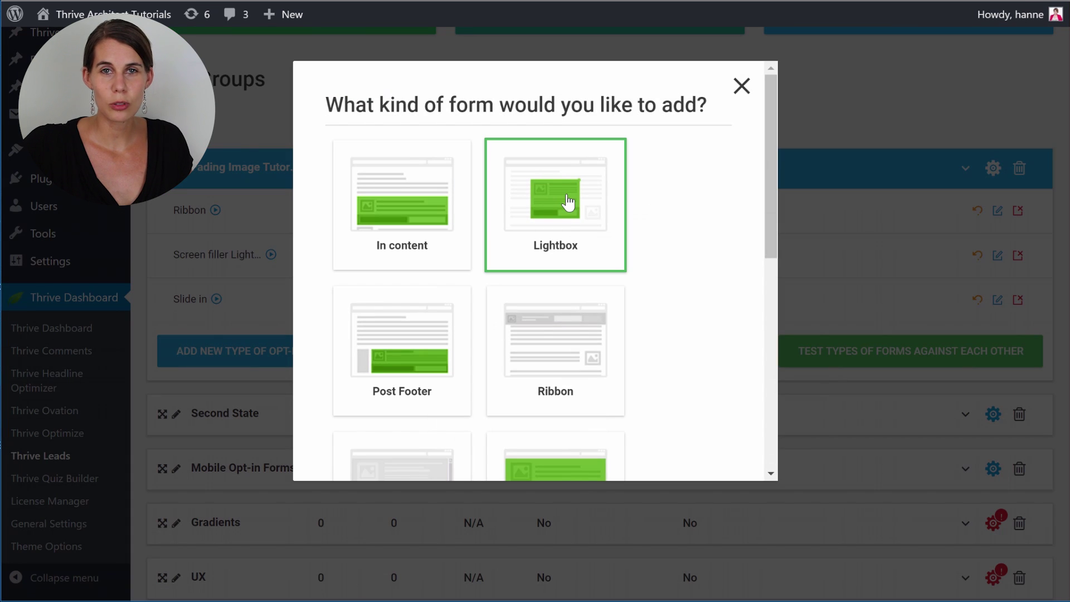
{"action": "left_click", "coordinate": [568, 202]}
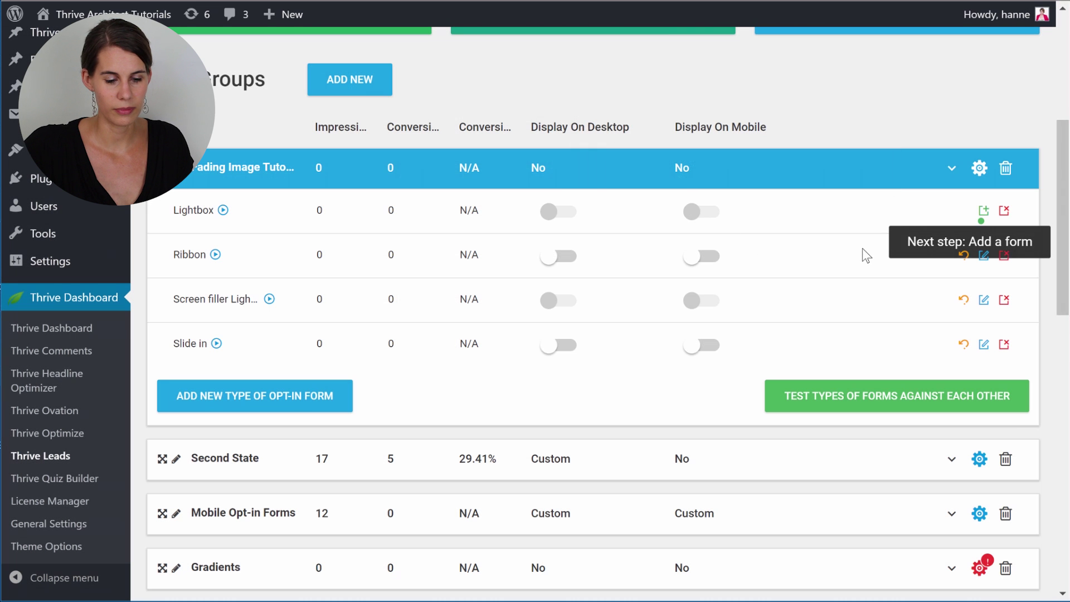
{"action": "left_click", "coordinate": [984, 212]}
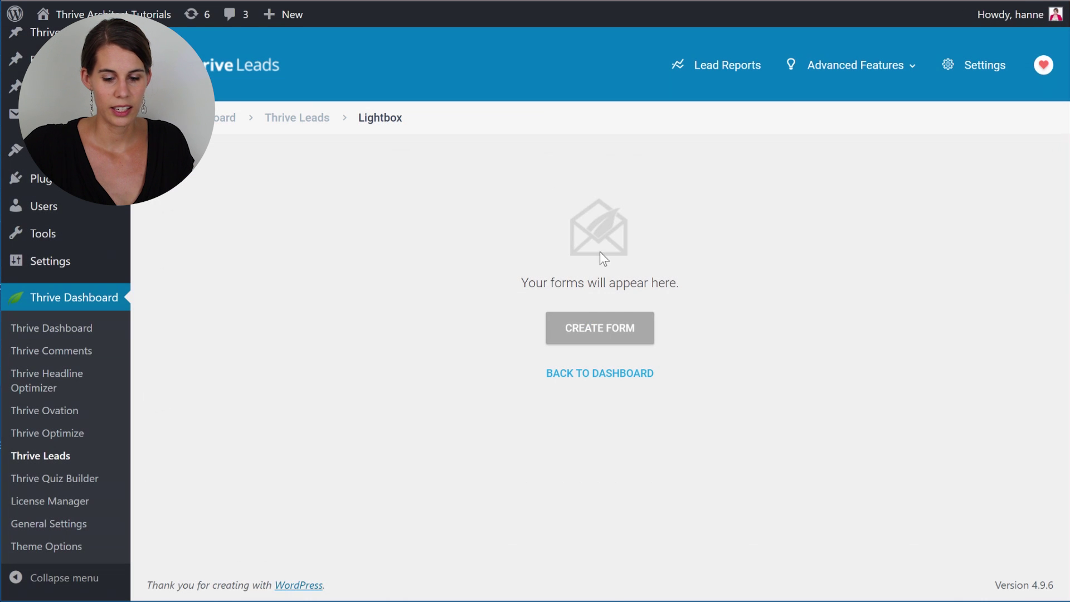
Create a lightbox form named '1-step lightbox' and open its design in the editor
{"action": "left_click", "coordinate": [625, 338]}
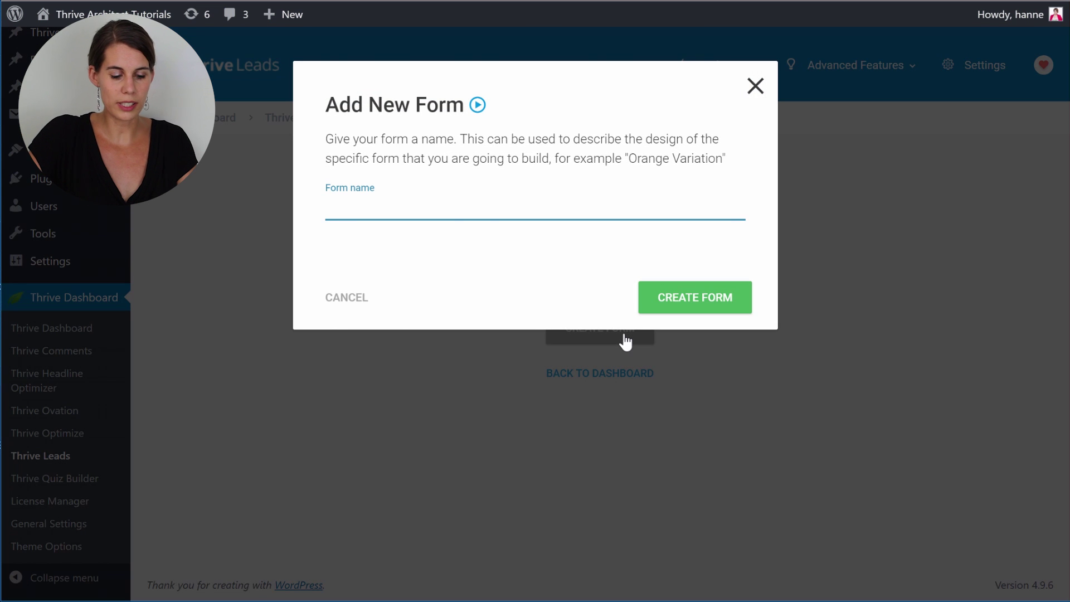
{"action": "type", "text": "1-step lightbox"}
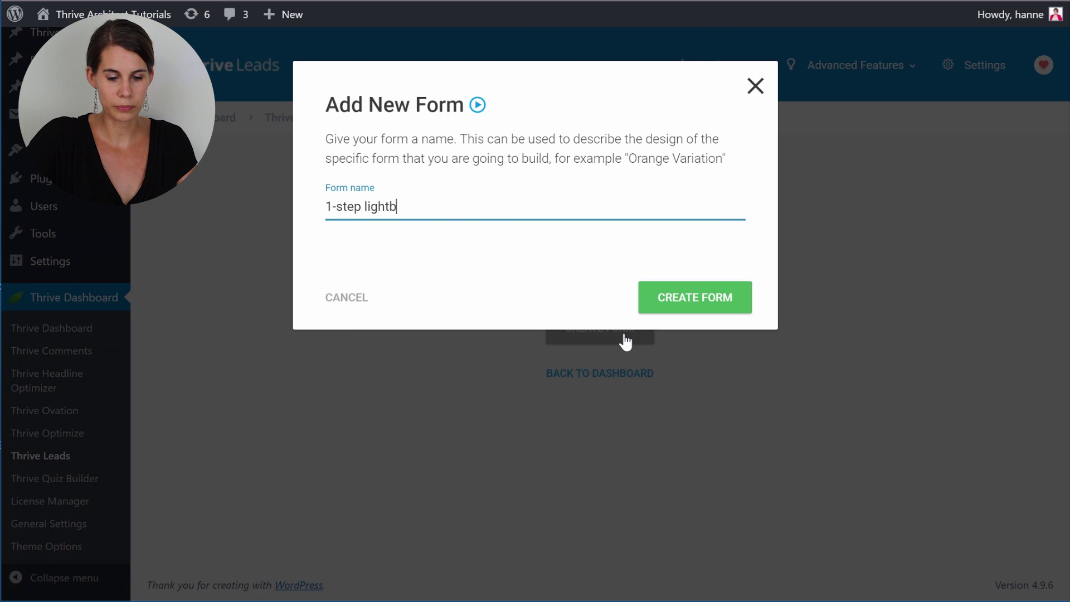
{"action": "left_click", "coordinate": [707, 295]}
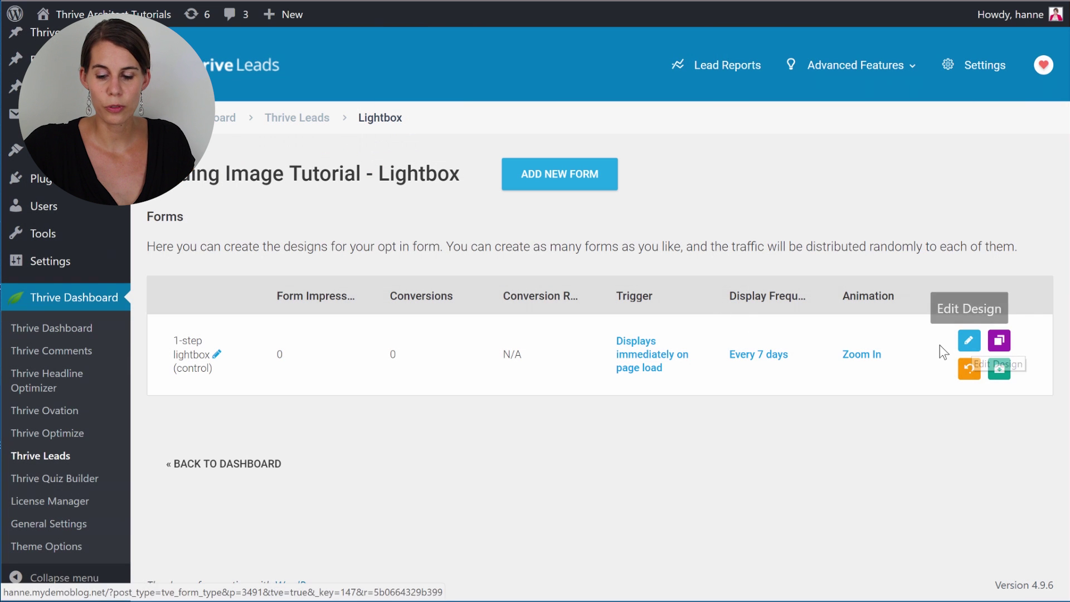
{"action": "left_click", "coordinate": [970, 342]}
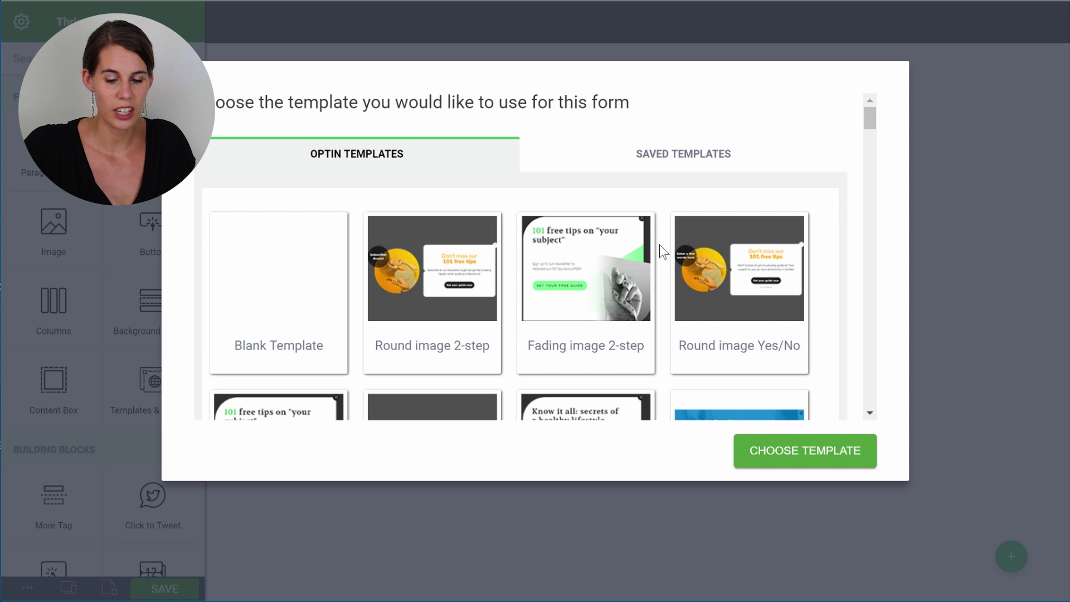
Apply the Fading Image 1-step template to the new lightbox form
{"action": "scroll", "coordinate": [662, 252], "scroll_direction": "down", "scroll_amount": 4}
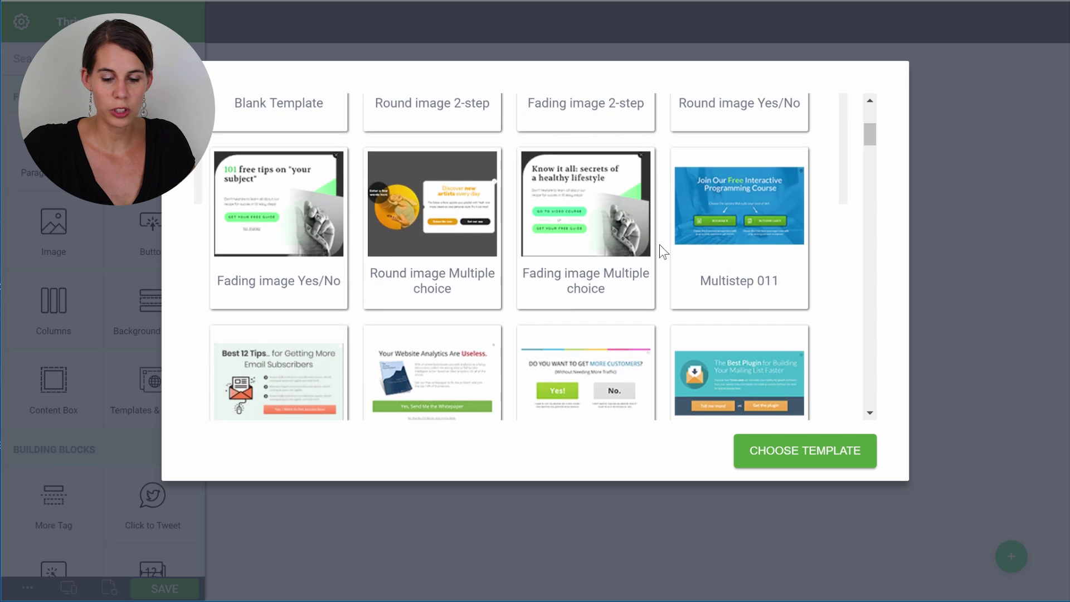
{"action": "scroll", "coordinate": [662, 252], "scroll_direction": "down", "scroll_amount": 9}
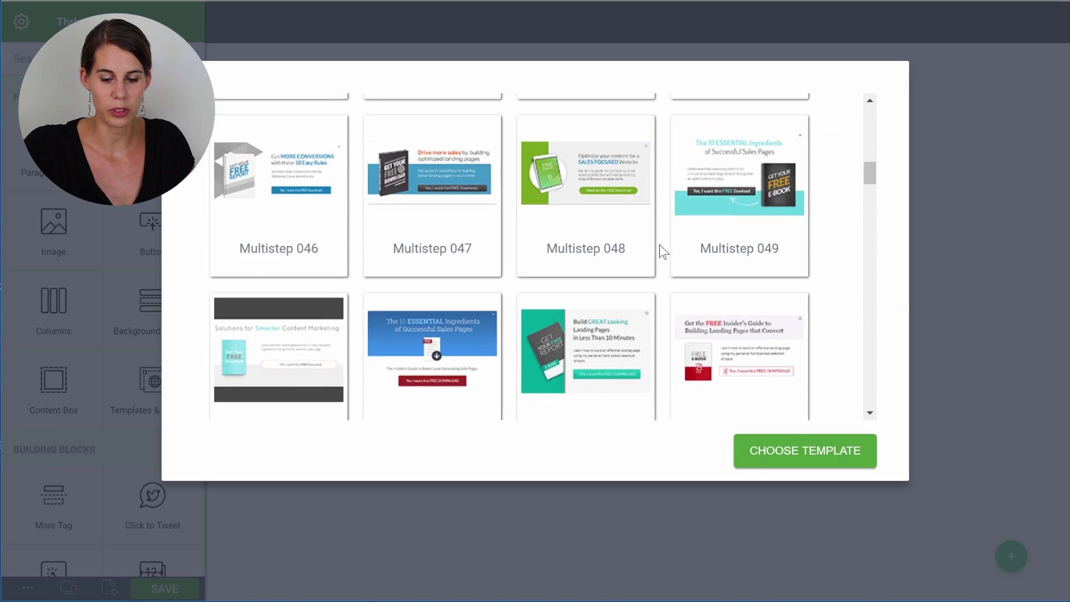
{"action": "scroll", "coordinate": [662, 252], "scroll_direction": "down", "scroll_amount": 4}
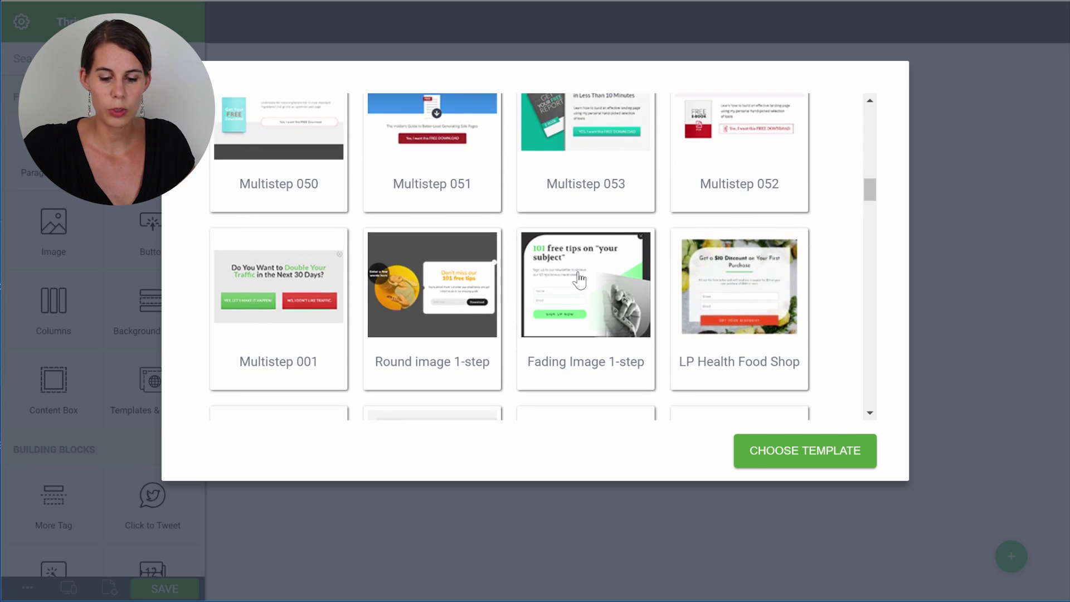
{"action": "left_click", "coordinate": [581, 278]}
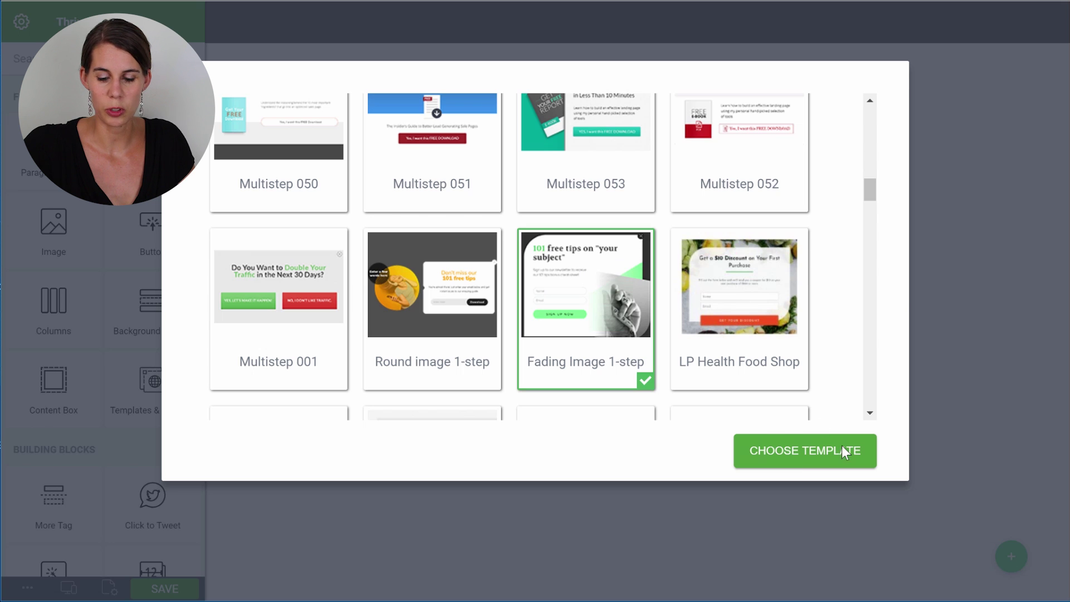
{"action": "left_click", "coordinate": [823, 454]}
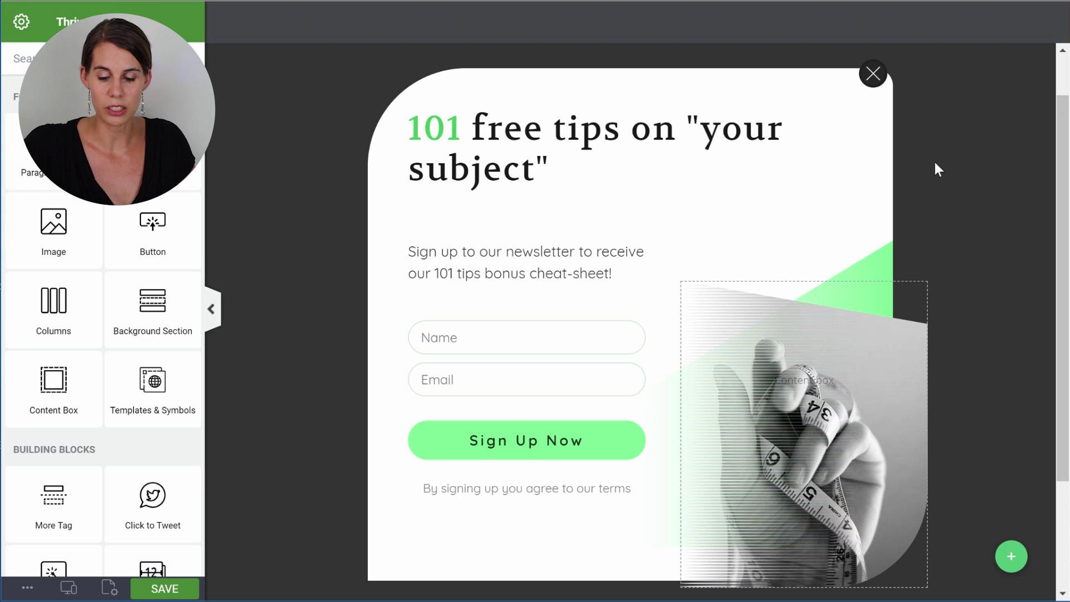
Select the content box containing the measuring-tape photo to show its options
{"action": "left_click", "coordinate": [839, 349]}
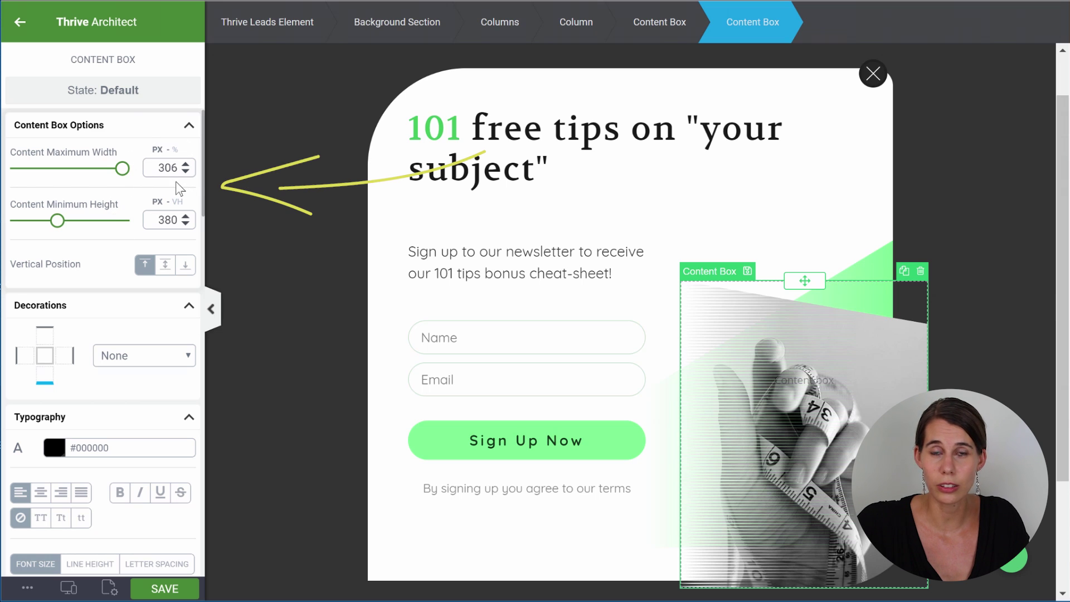
{"action": "scroll", "coordinate": [119, 158], "scroll_direction": "down", "scroll_amount": 5}
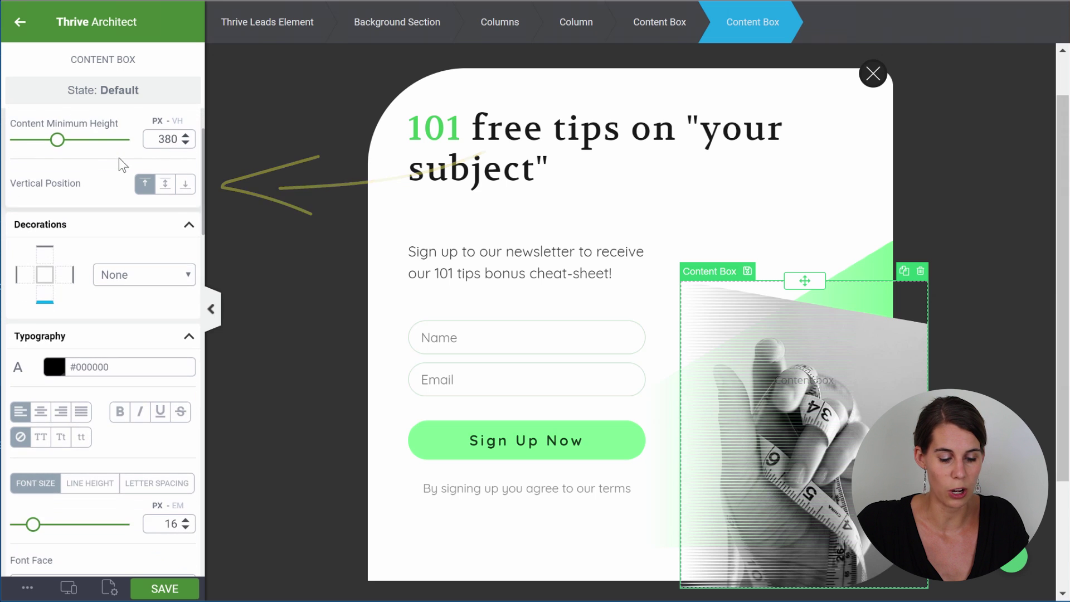
{"action": "scroll", "coordinate": [118, 158], "scroll_direction": "down", "scroll_amount": 7}
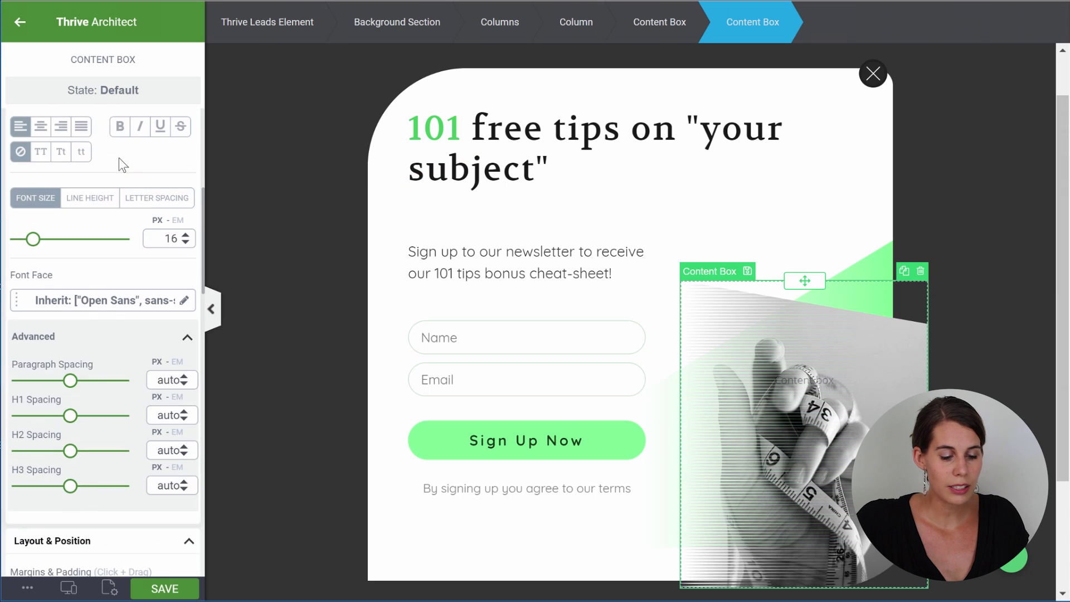
{"action": "scroll", "coordinate": [119, 158], "scroll_direction": "down", "scroll_amount": 8}
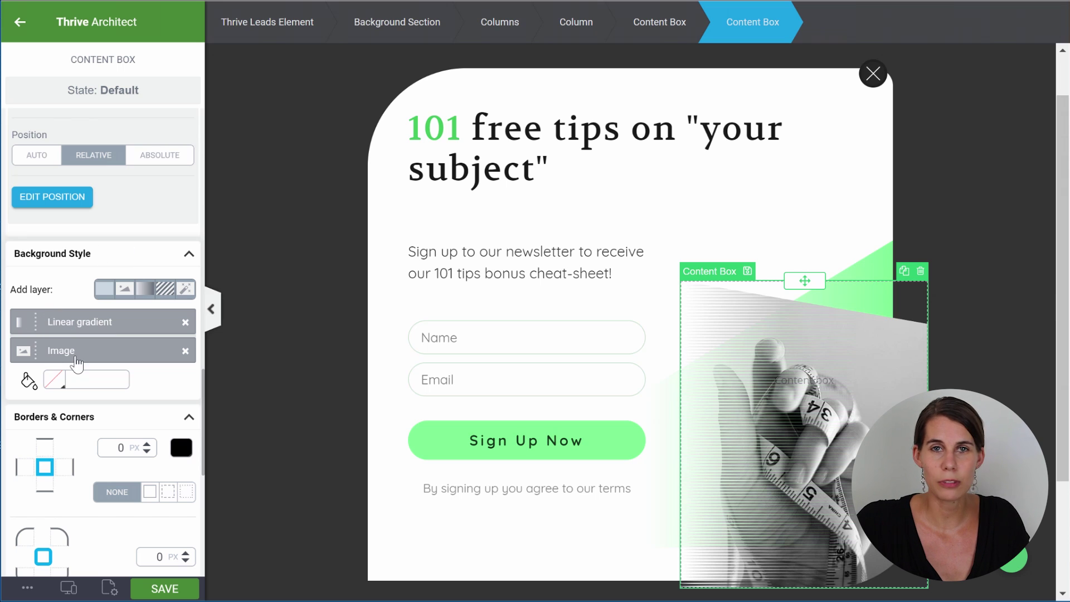
Swap the content box background image for the full-size 680 × 500 bowl of blueberries photo
{"action": "left_click", "coordinate": [96, 357]}
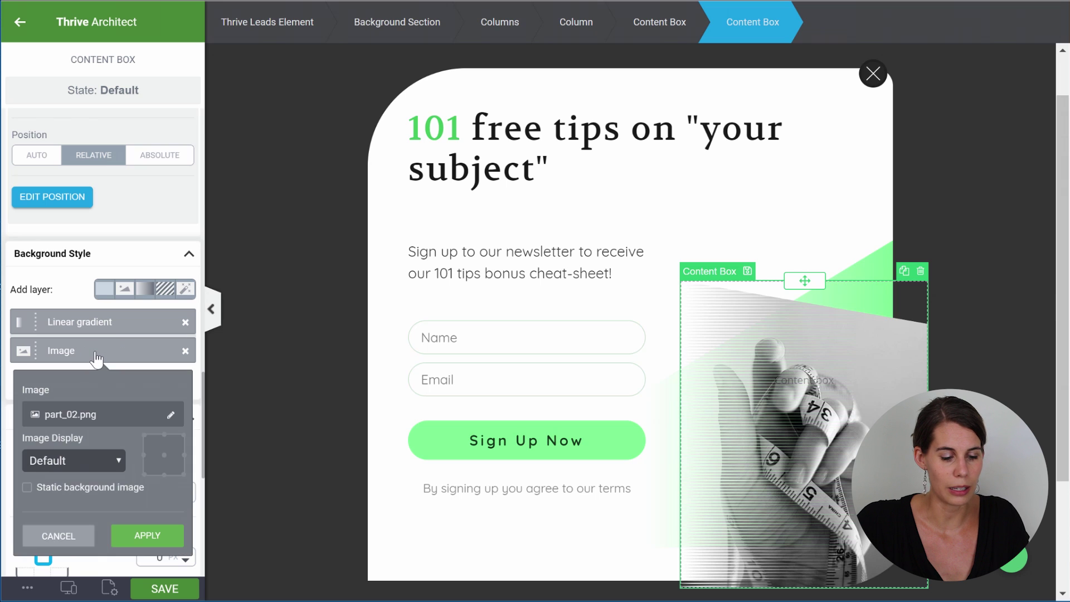
{"action": "left_click", "coordinate": [104, 412]}
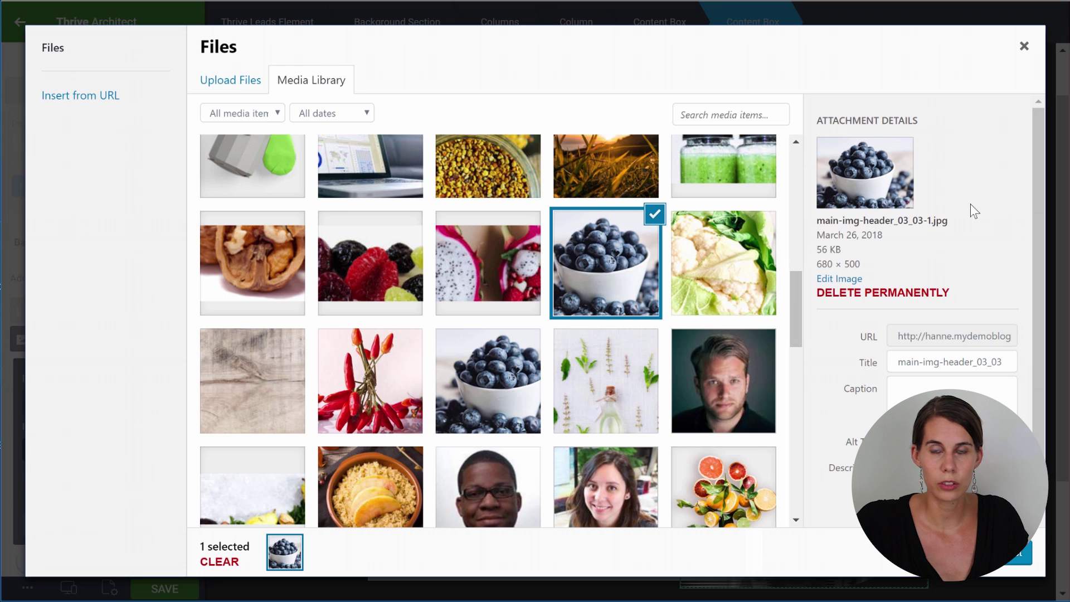
{"action": "scroll", "coordinate": [972, 207], "scroll_direction": "down", "scroll_amount": 2}
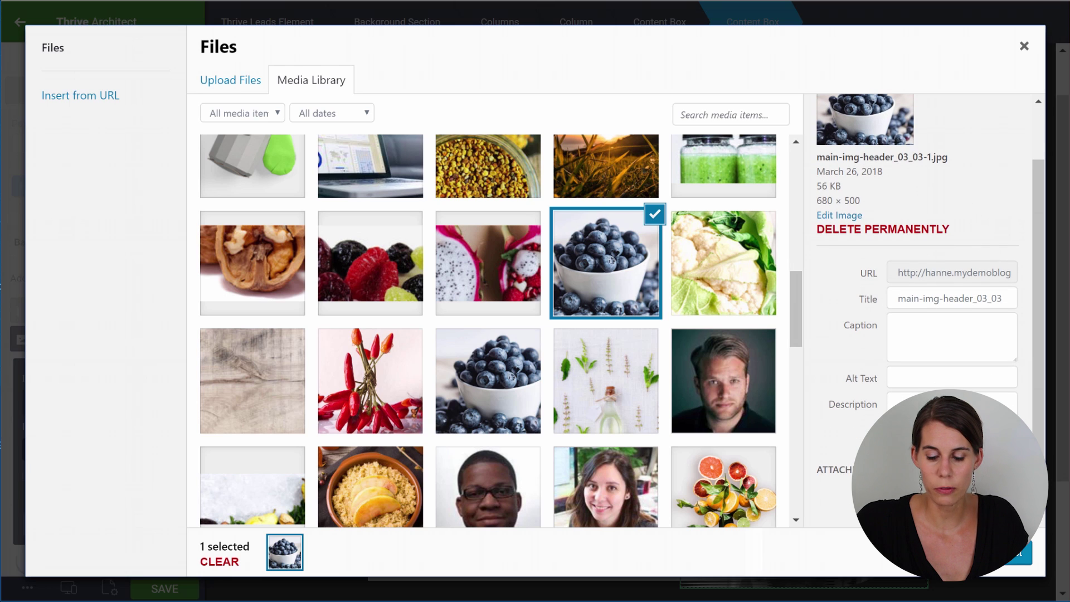
{"action": "left_click", "coordinate": [1005, 492]}
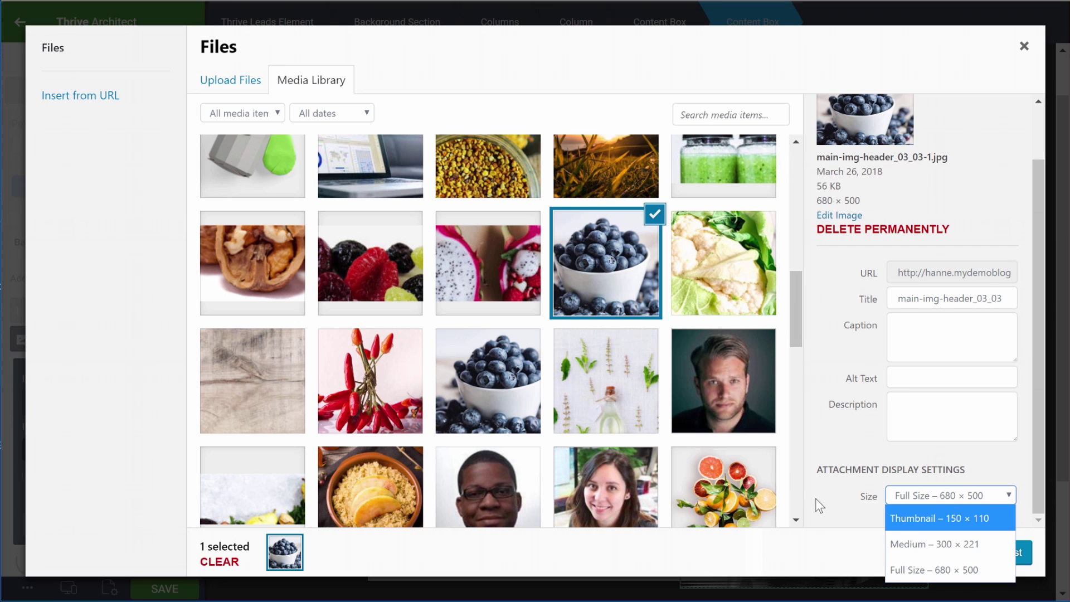
{"action": "left_click", "coordinate": [917, 564]}
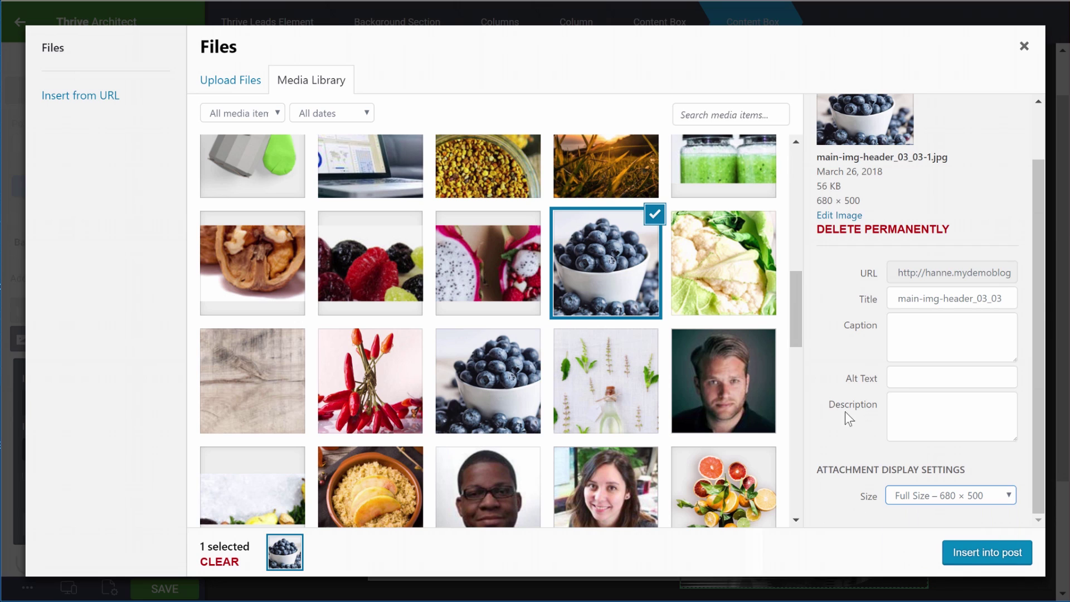
{"action": "left_click", "coordinate": [976, 557]}
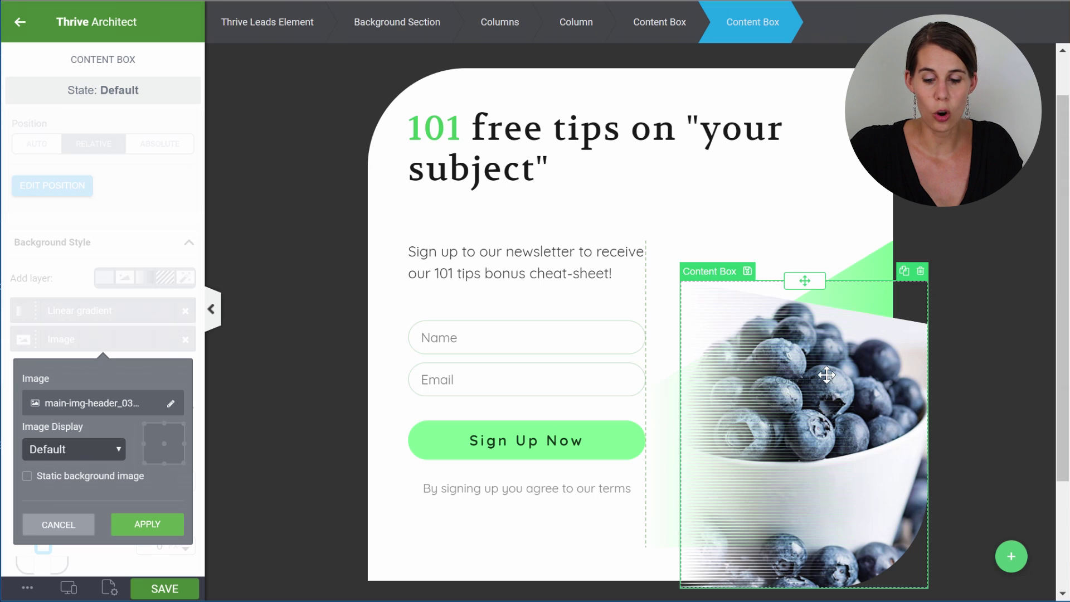
{"action": "left_click", "coordinate": [157, 524]}
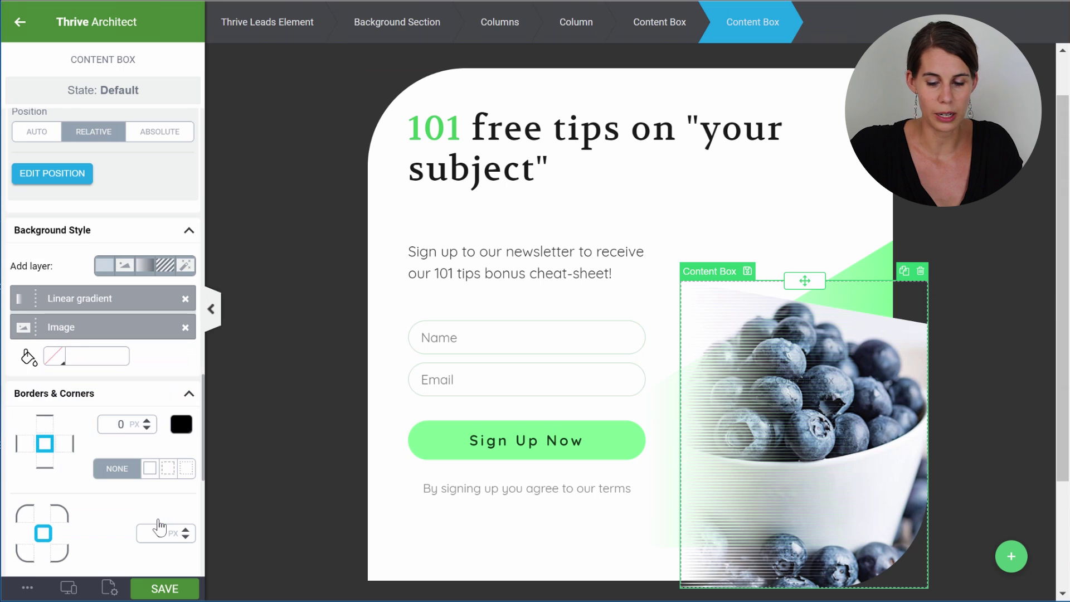
Change the outer content box's linear gradient end colour from green to dark navy #061161
{"action": "left_click", "coordinate": [1024, 241]}
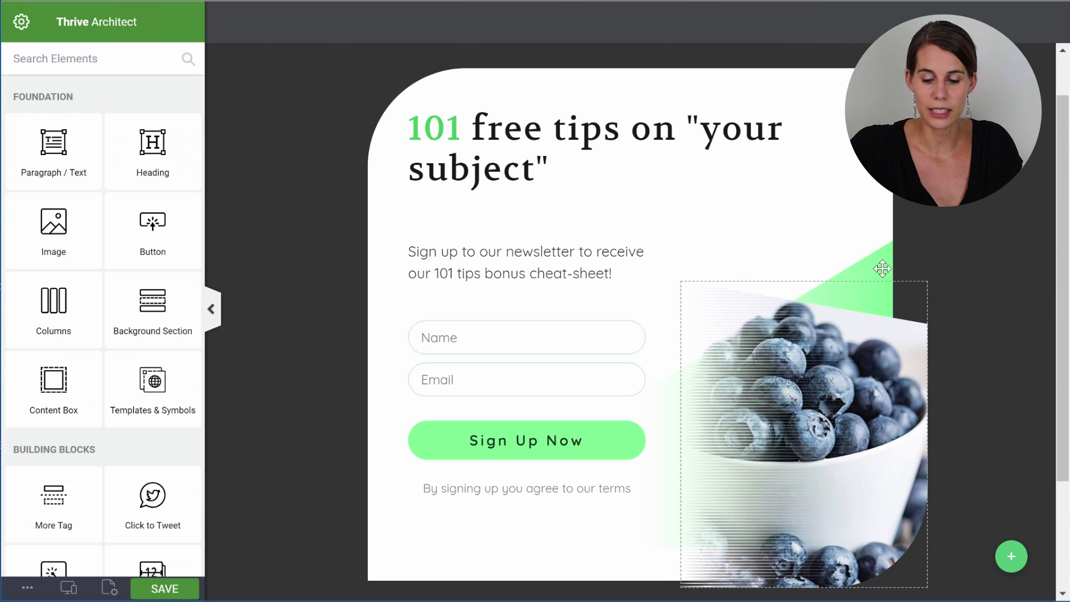
{"action": "left_click", "coordinate": [880, 268]}
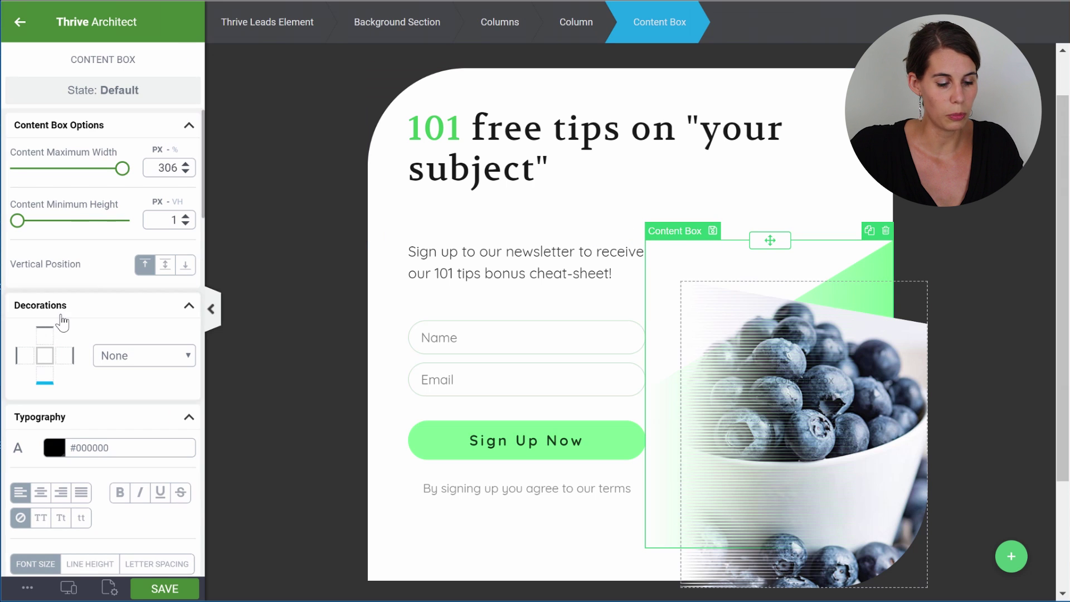
{"action": "scroll", "coordinate": [61, 319], "scroll_direction": "down", "scroll_amount": 10}
{"action": "scroll", "coordinate": [62, 321], "scroll_direction": "down", "scroll_amount": 8}
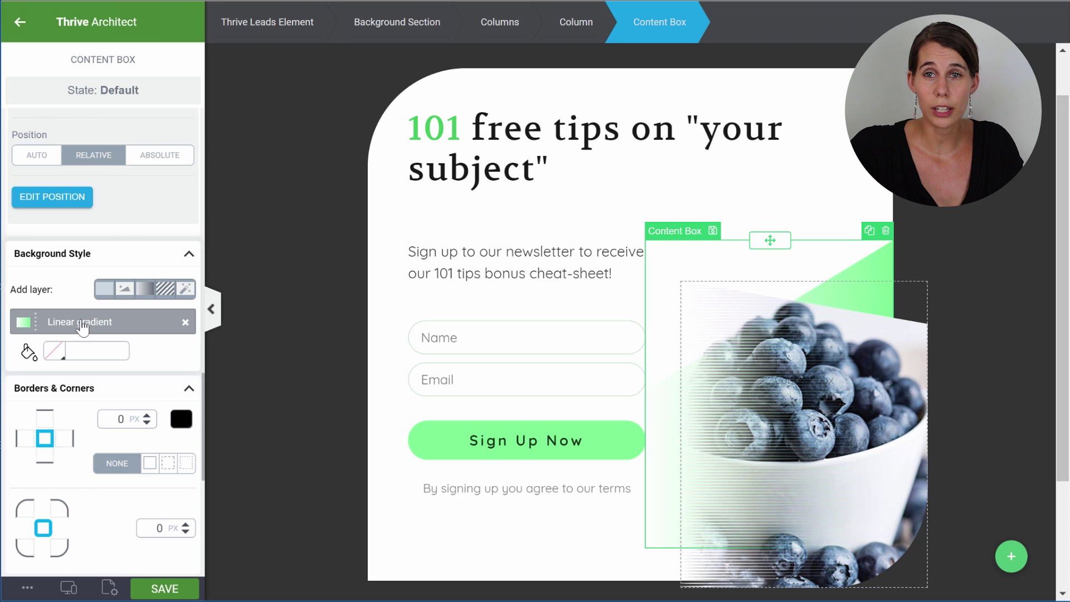
{"action": "left_click", "coordinate": [84, 326]}
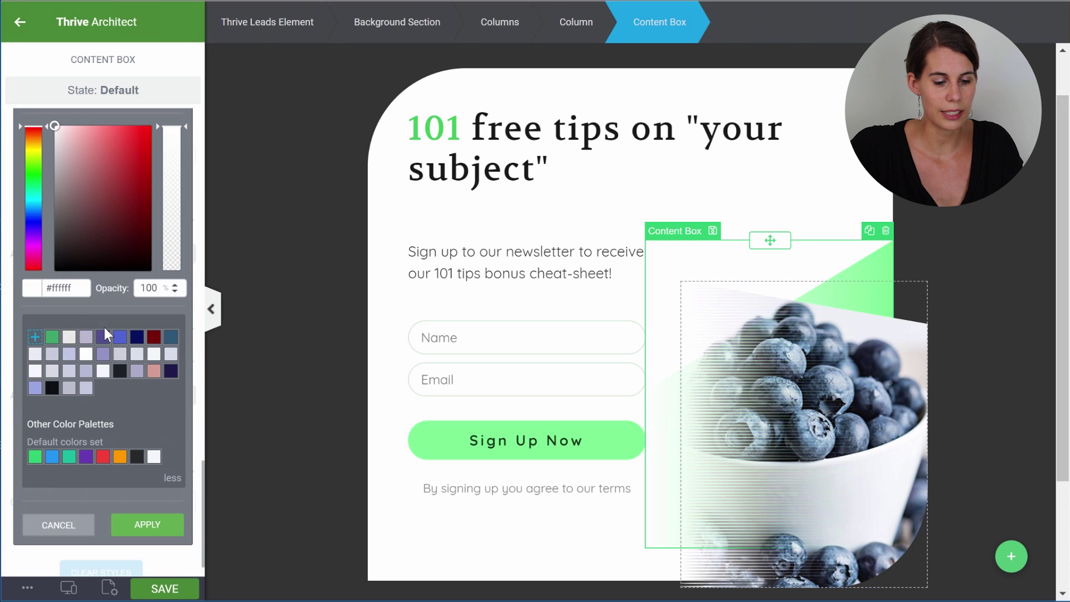
{"action": "left_click", "coordinate": [177, 310]}
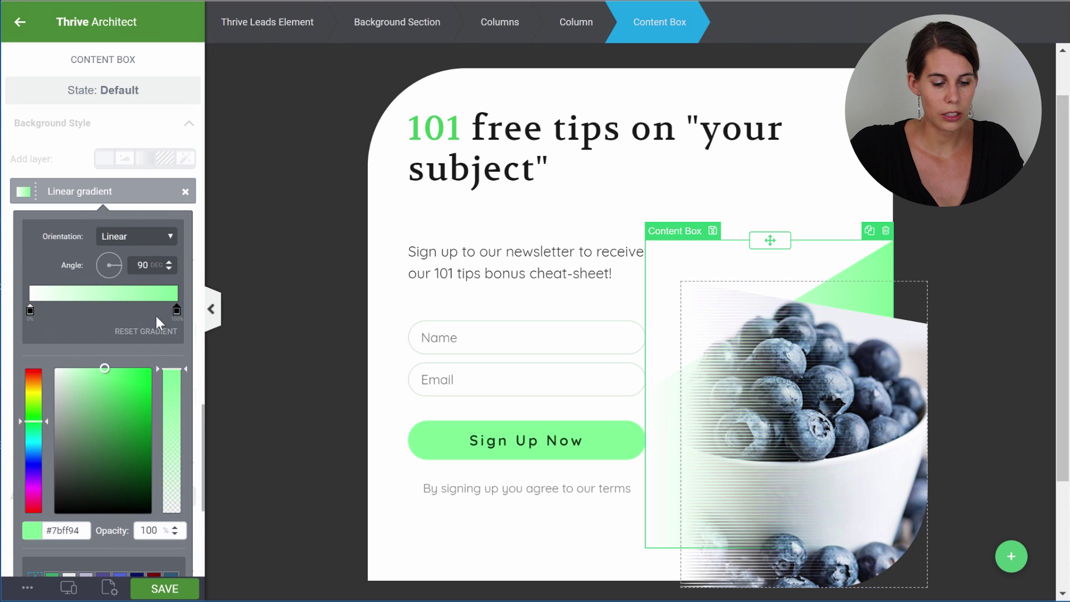
{"action": "scroll", "coordinate": [145, 320], "scroll_direction": "down", "scroll_amount": 4}
{"action": "left_click", "coordinate": [138, 340]}
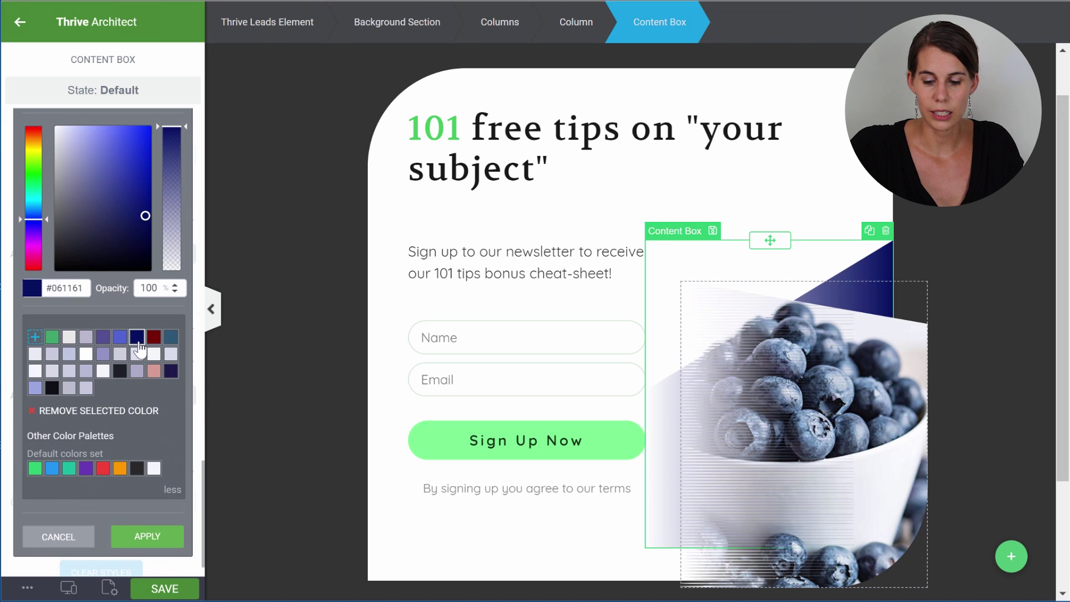
{"action": "left_click", "coordinate": [148, 537]}
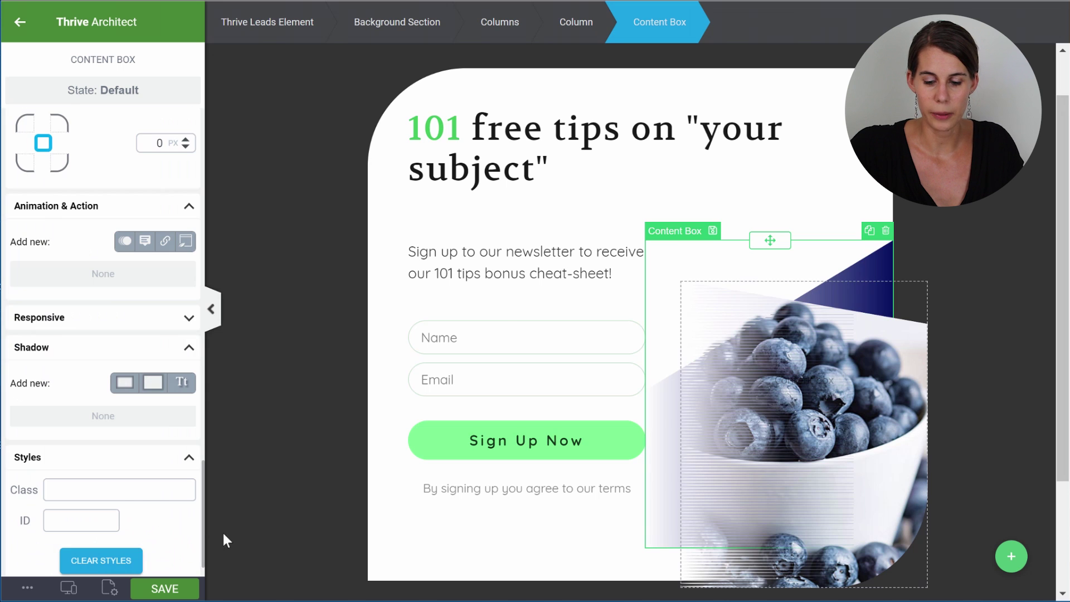
{"action": "left_click", "coordinate": [222, 533]}
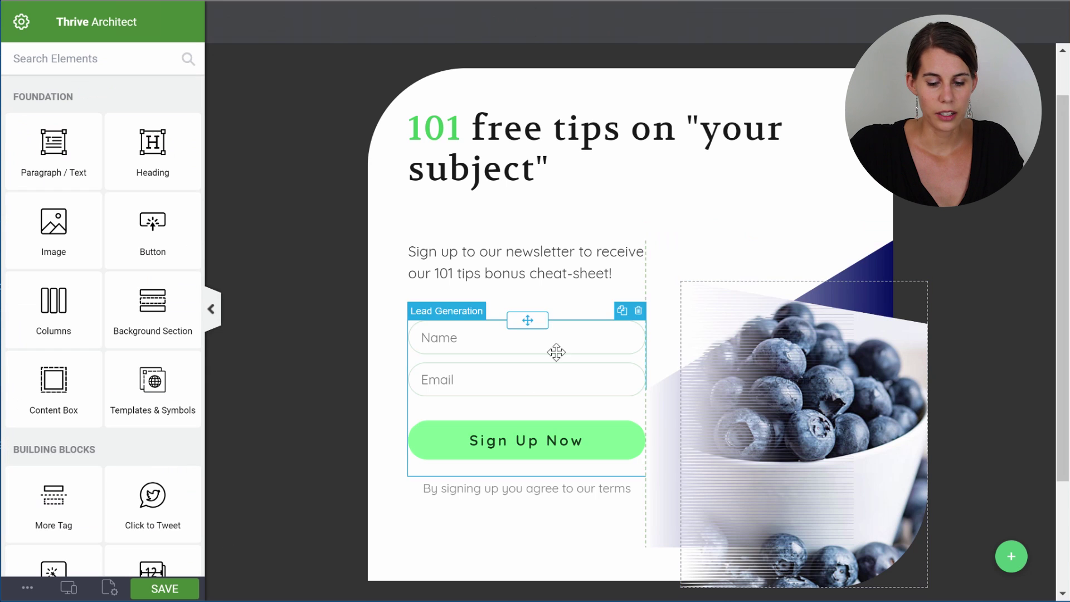
Set the Sign Up Now button's master colour to dark navy
{"action": "left_click", "coordinate": [490, 407]}
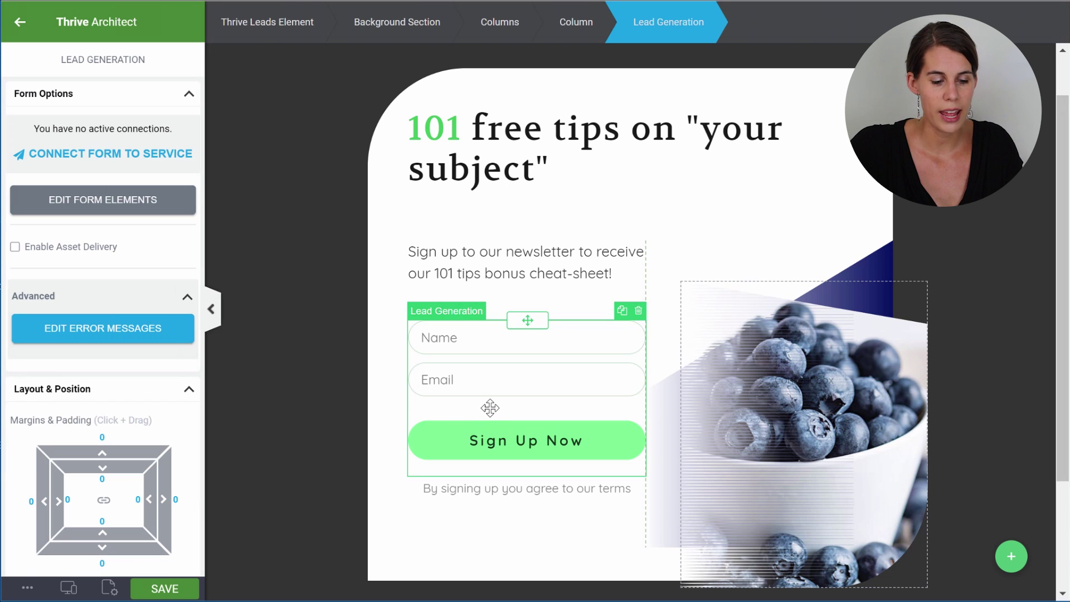
{"action": "left_click", "coordinate": [103, 205]}
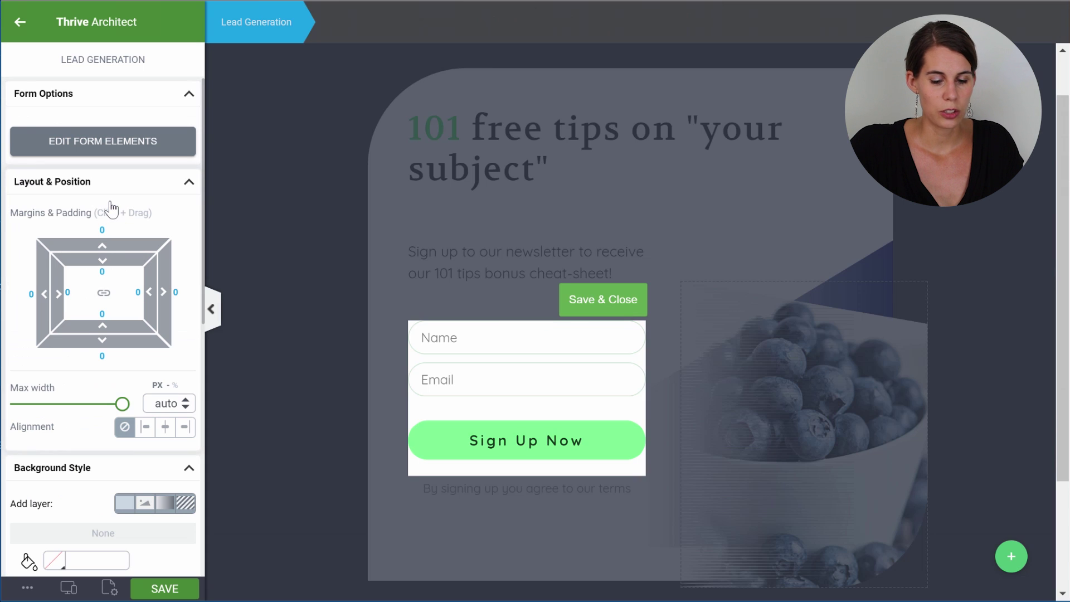
{"action": "left_click", "coordinate": [456, 431]}
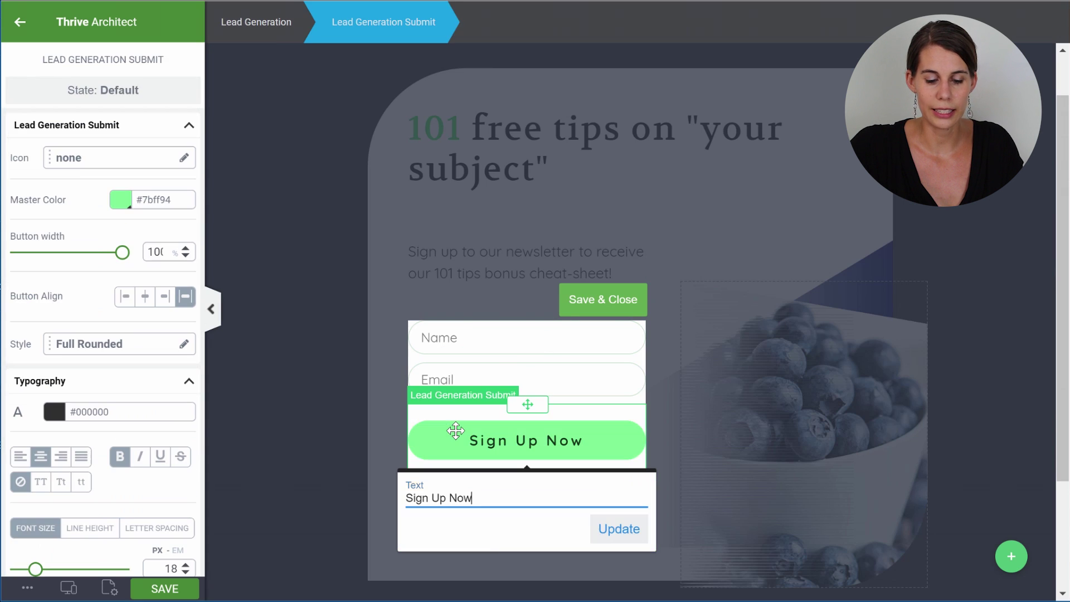
{"action": "left_click", "coordinate": [122, 202]}
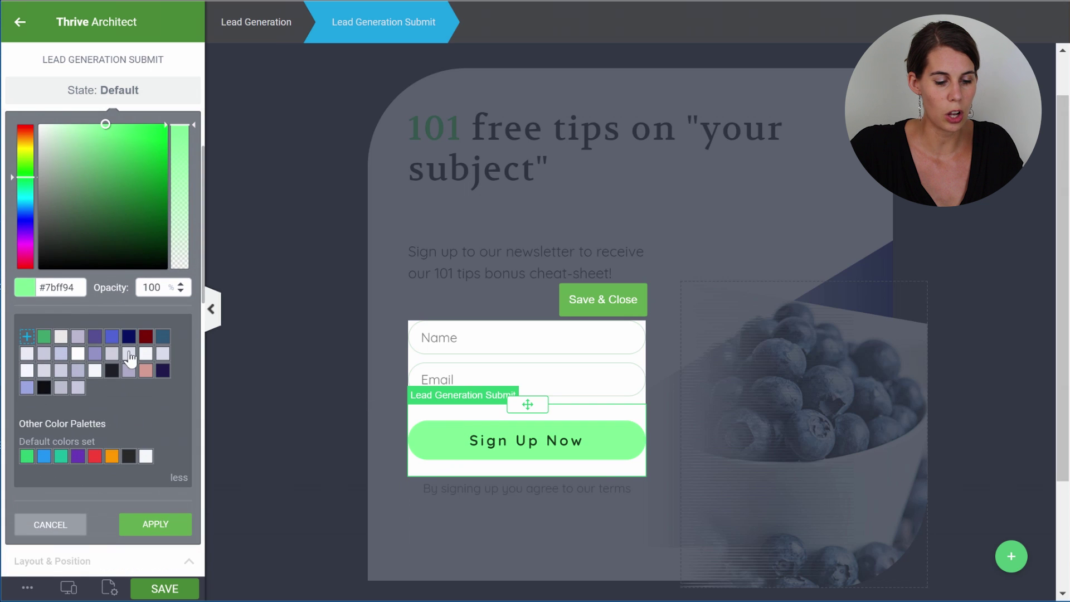
{"action": "left_click", "coordinate": [128, 338]}
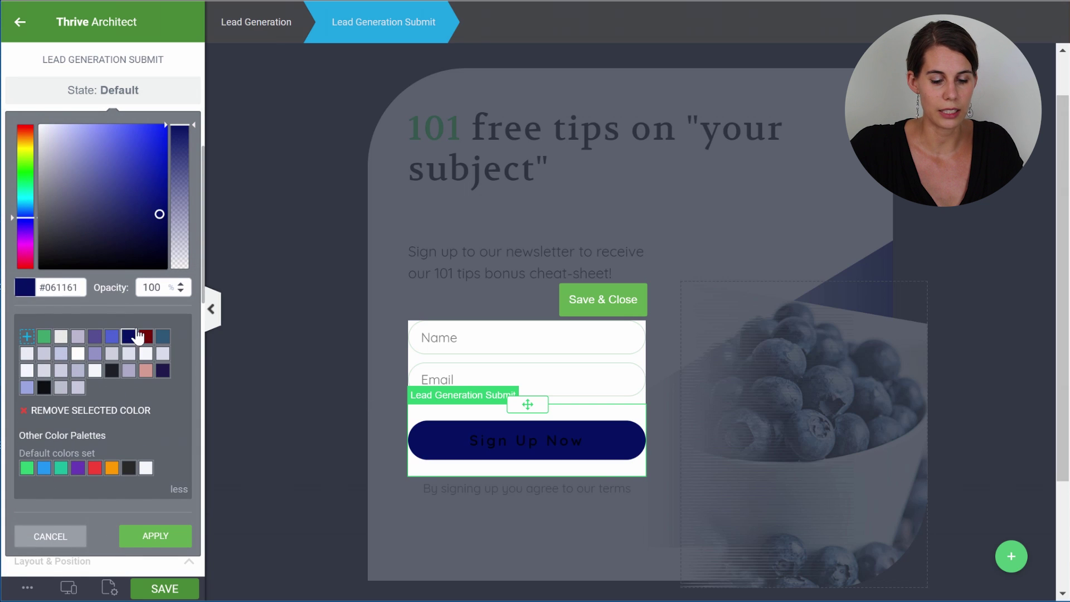
{"action": "left_click", "coordinate": [147, 537]}
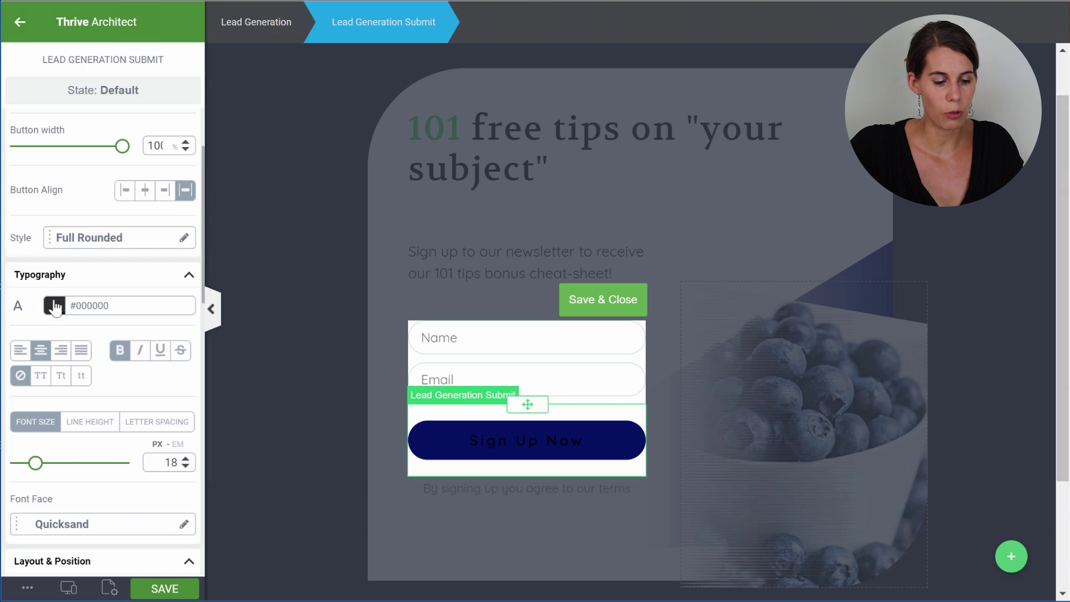
Make the button text white and finish editing the form elements
{"action": "left_click", "coordinate": [52, 308]}
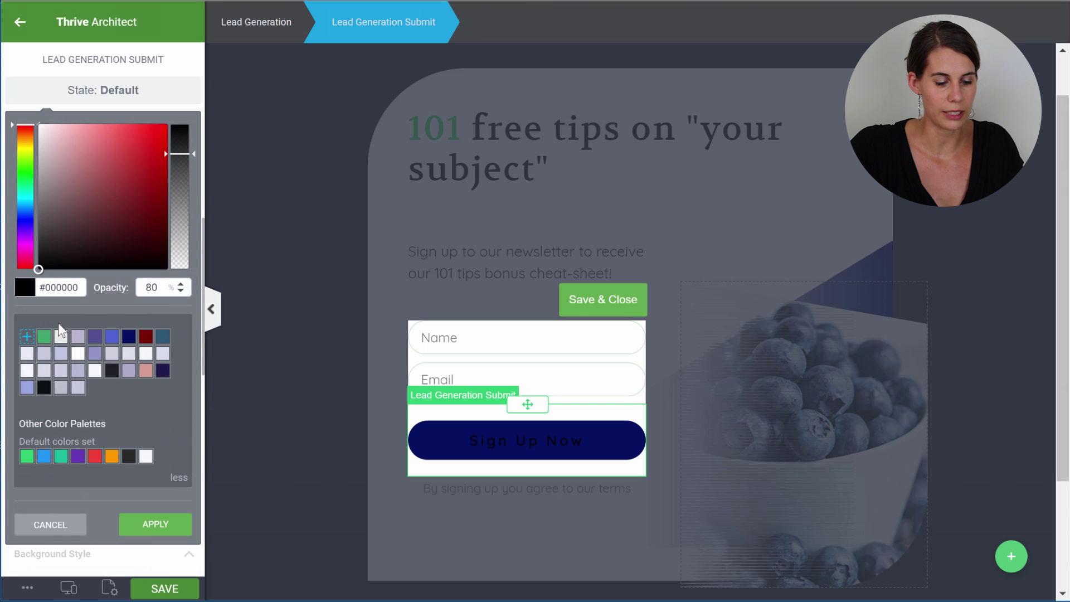
{"action": "left_click", "coordinate": [78, 353]}
{"action": "left_click", "coordinate": [156, 523]}
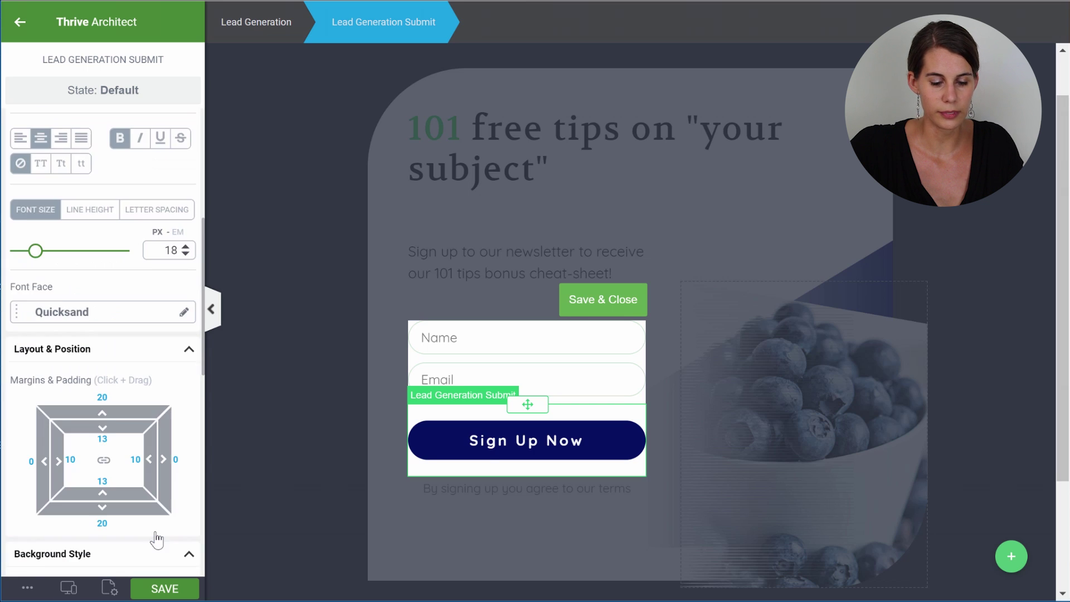
{"action": "scroll", "coordinate": [706, 239], "scroll_direction": "down", "scroll_amount": 1}
{"action": "left_click", "coordinate": [705, 238]}
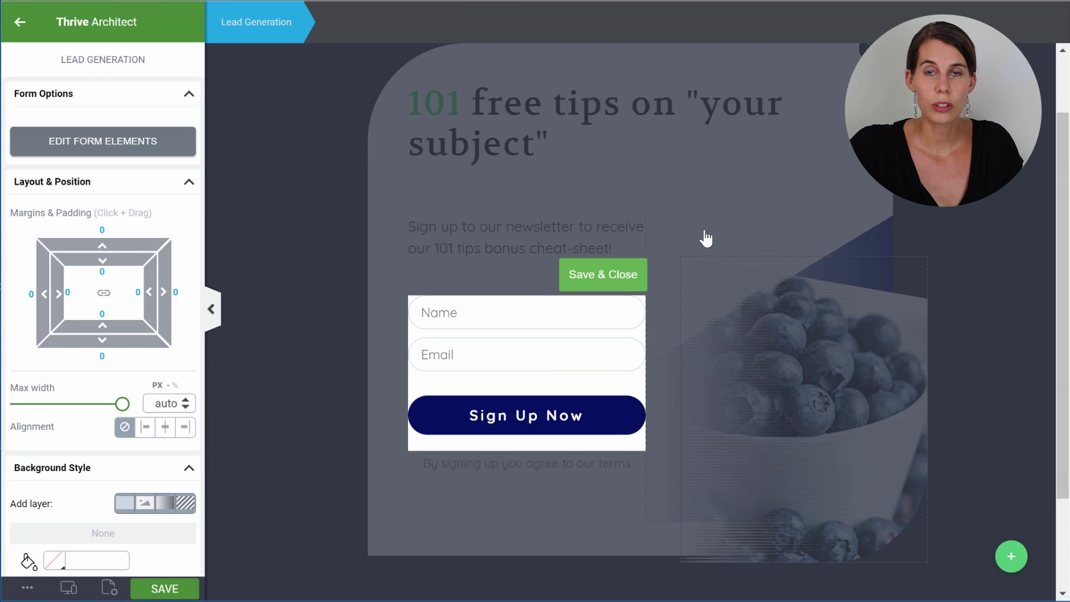
{"action": "left_click", "coordinate": [616, 283]}
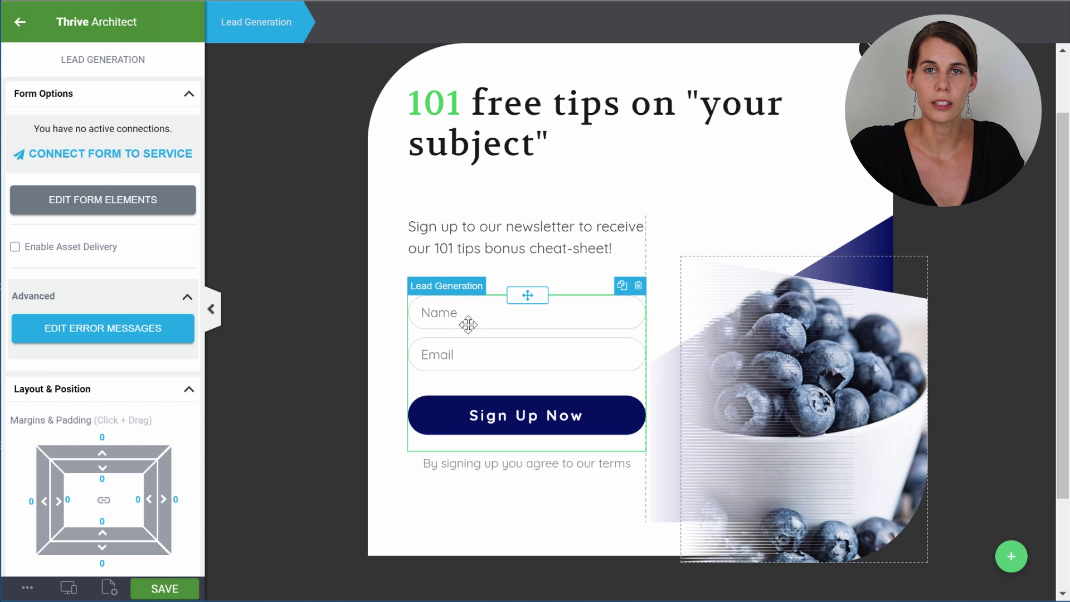
Colour the number '101' in the heading navy
{"action": "left_click", "coordinate": [325, 169]}
{"action": "scroll", "coordinate": [461, 184], "scroll_direction": "up", "scroll_amount": 2}
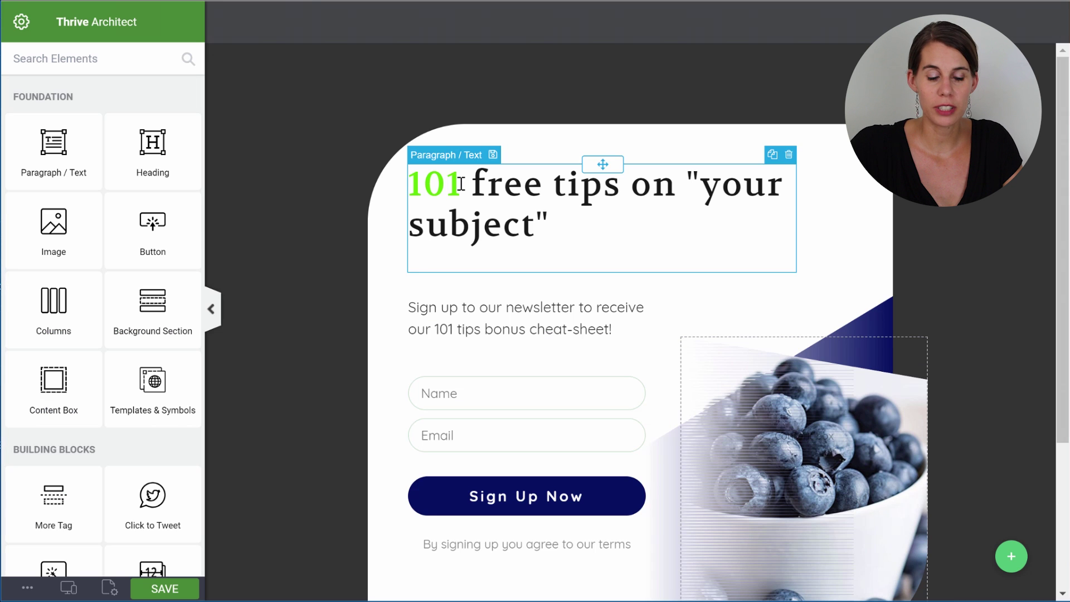
{"action": "left_click_drag", "start_coordinate": [461, 183], "coordinate": [408, 182]}
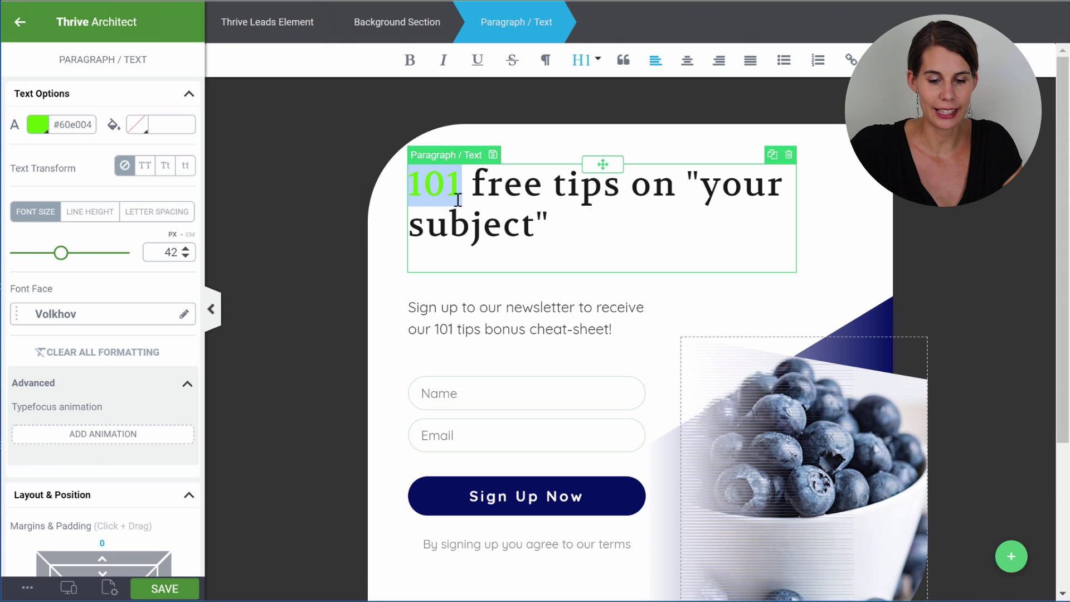
{"action": "left_click", "coordinate": [41, 127]}
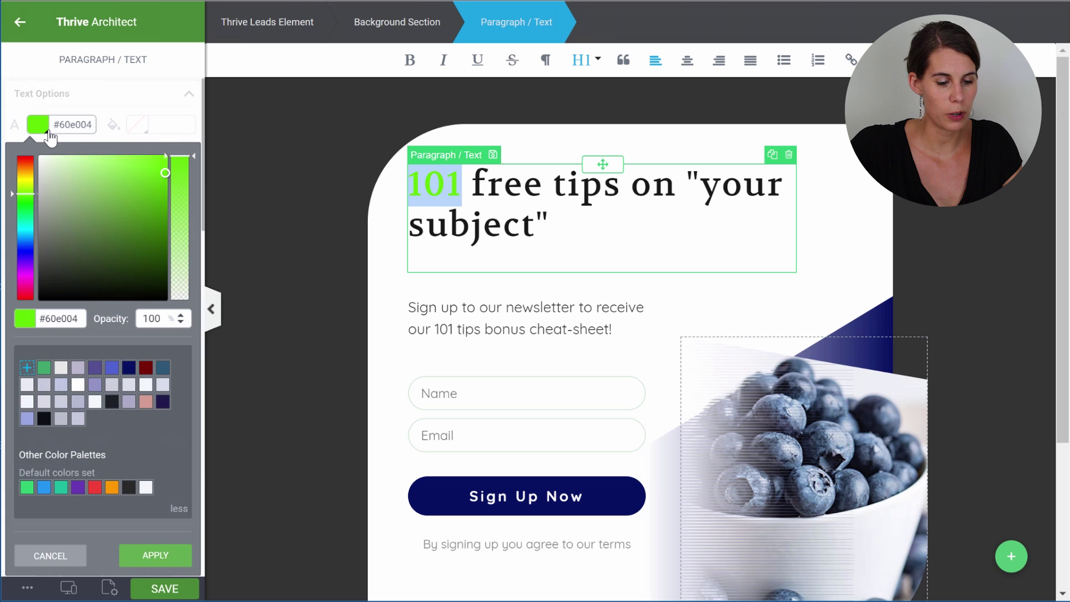
{"action": "left_click", "coordinate": [129, 369]}
{"action": "left_click", "coordinate": [1003, 267]}
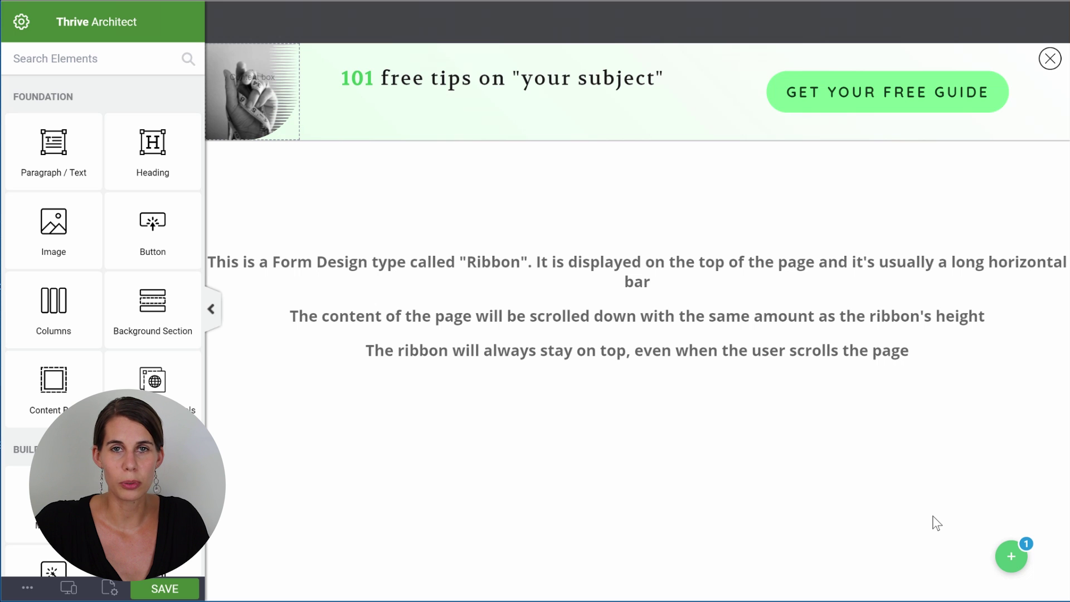
{"action": "left_click", "coordinate": [1010, 557]}
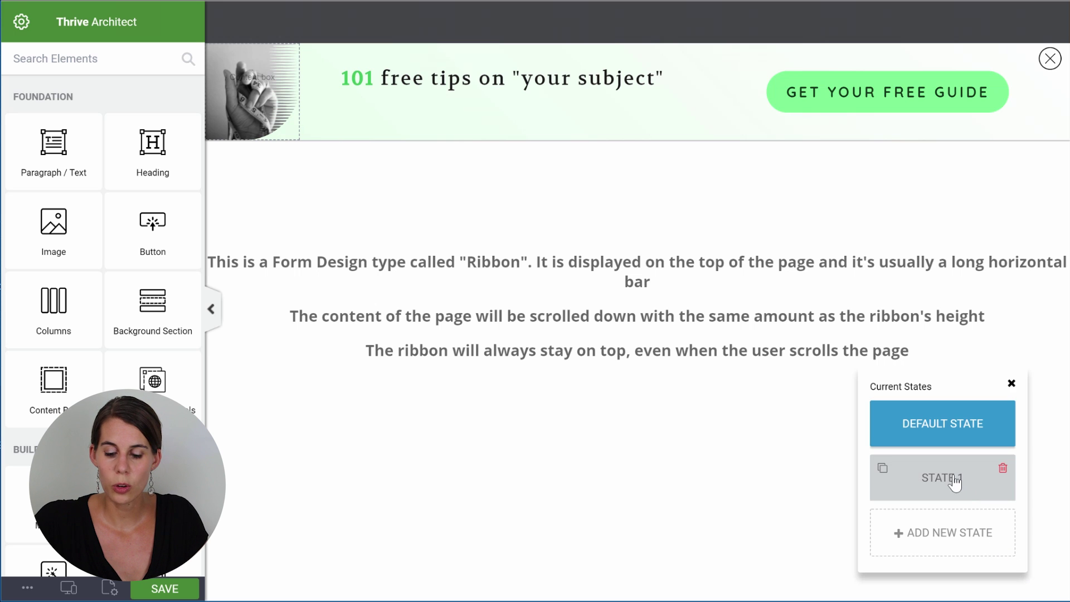
{"action": "left_click", "coordinate": [953, 479]}
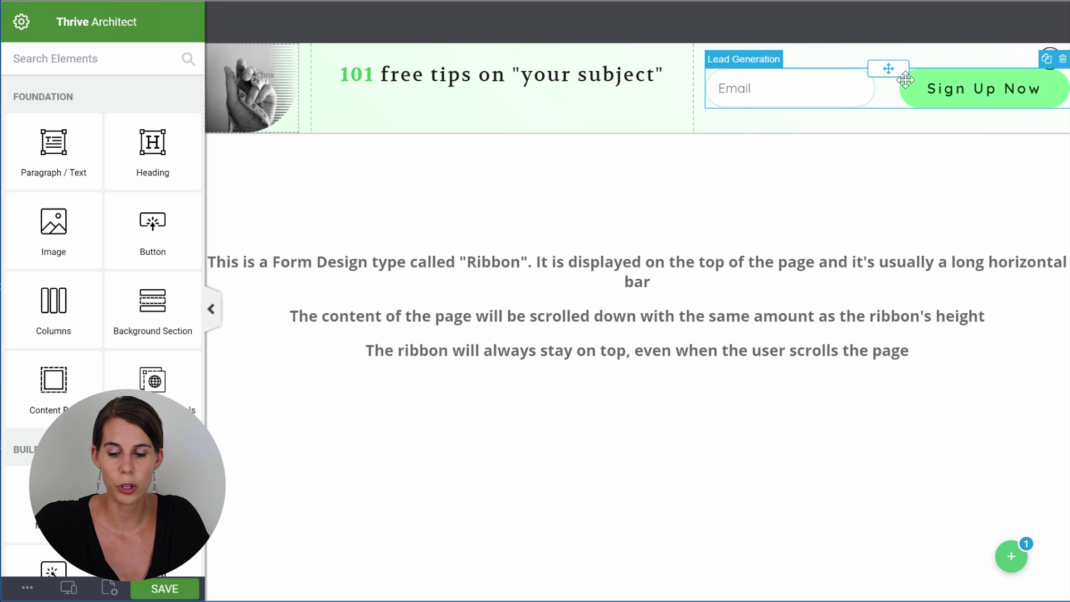
{"action": "left_click", "coordinate": [883, 97]}
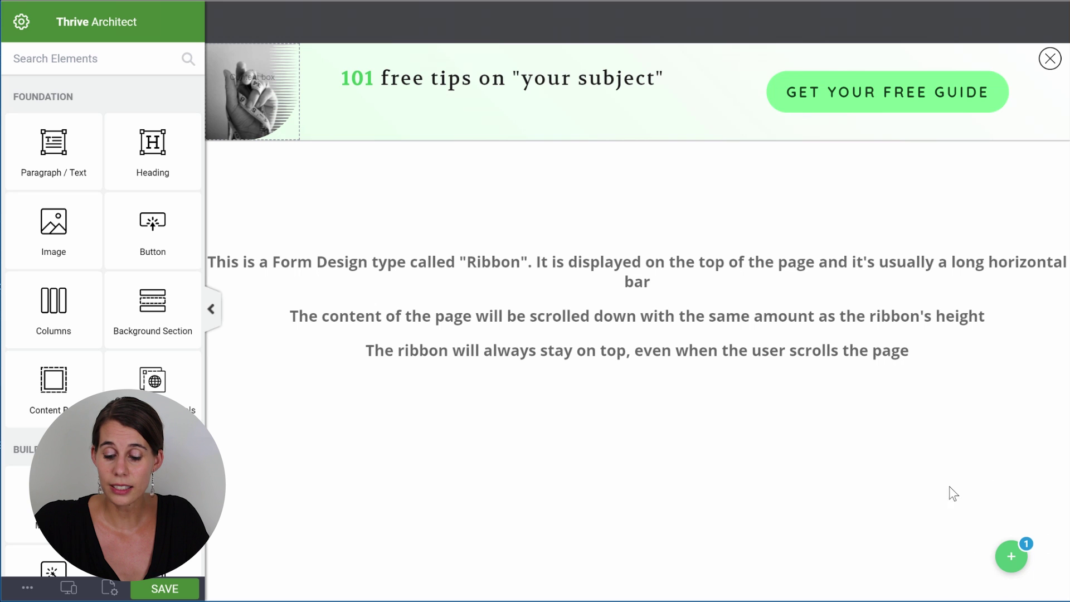
Switch the ribbon form to its LIGHTBOX 1 state
{"action": "left_click", "coordinate": [1011, 556]}
{"action": "mouse_move", "coordinate": [946, 493]}
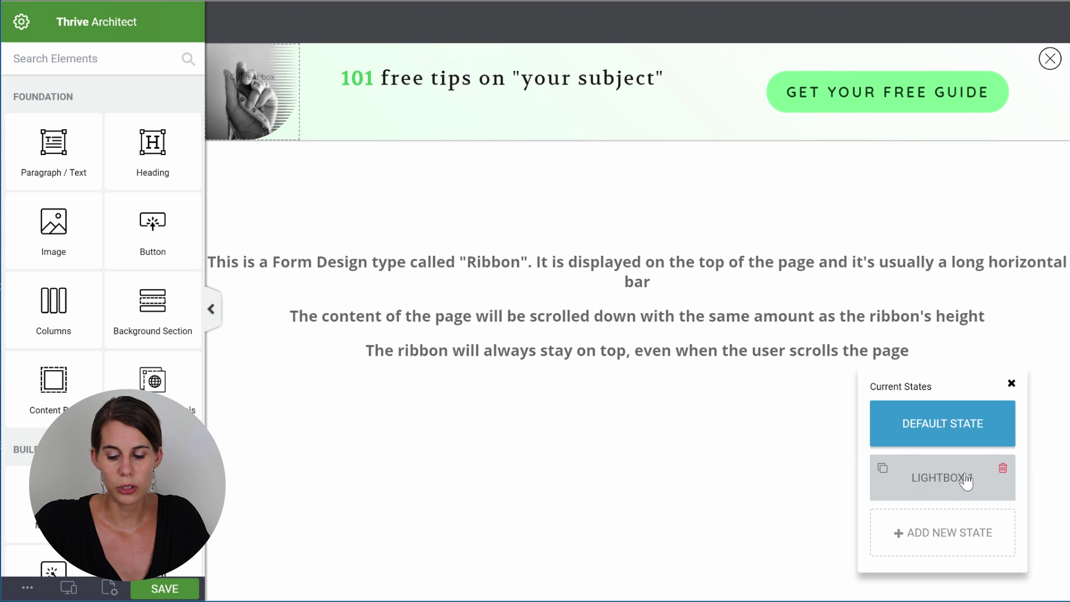
{"action": "left_click", "coordinate": [966, 482]}
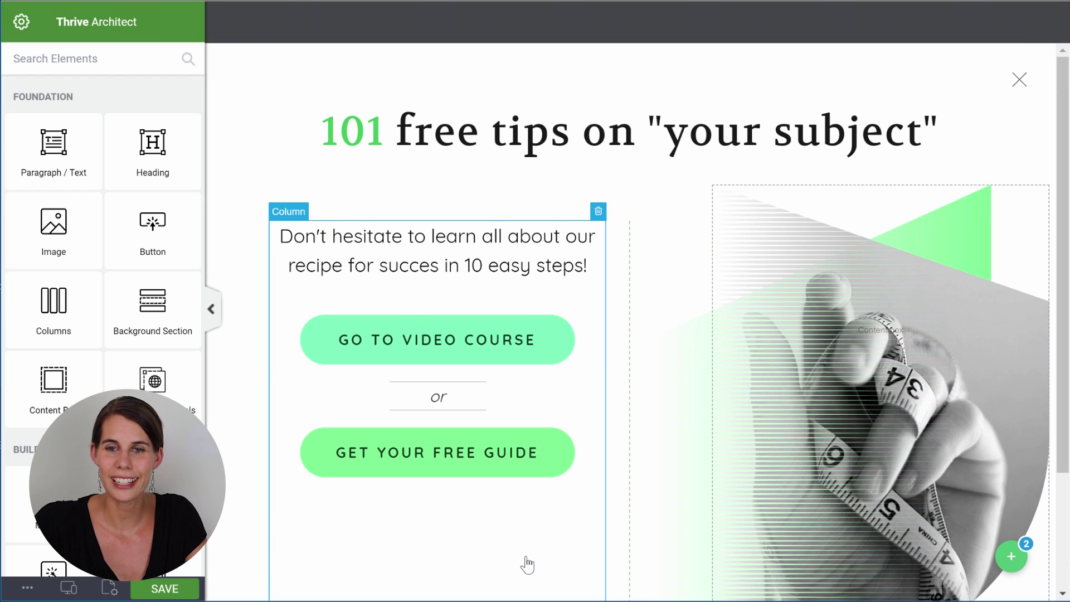
{"action": "left_click_drag", "start_coordinate": [1065, 436], "coordinate": [1067, 513]}
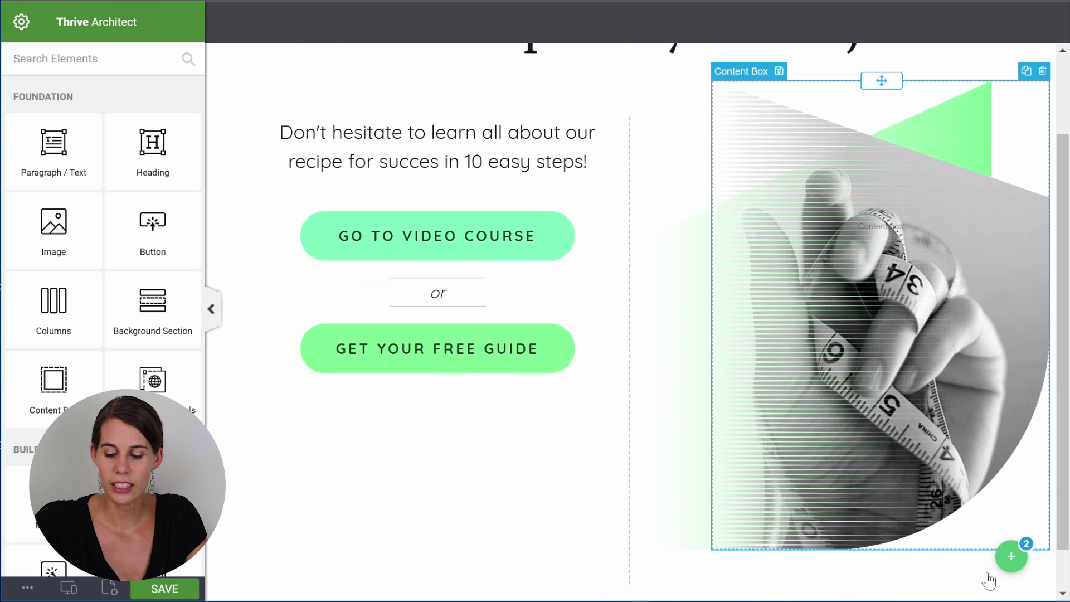
{"action": "left_click", "coordinate": [1012, 556]}
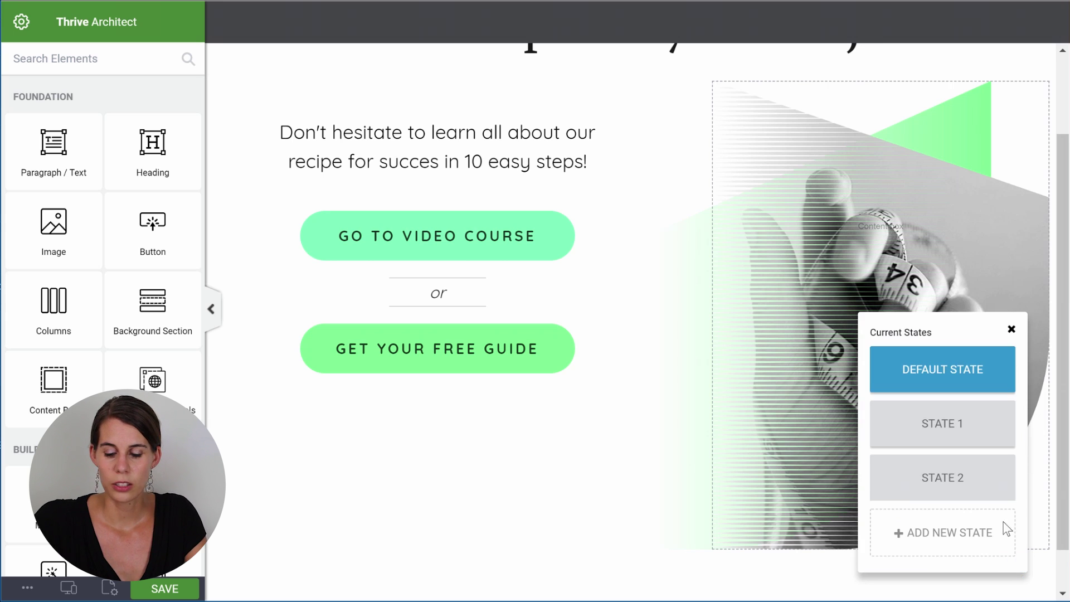
{"action": "left_click", "coordinate": [938, 434]}
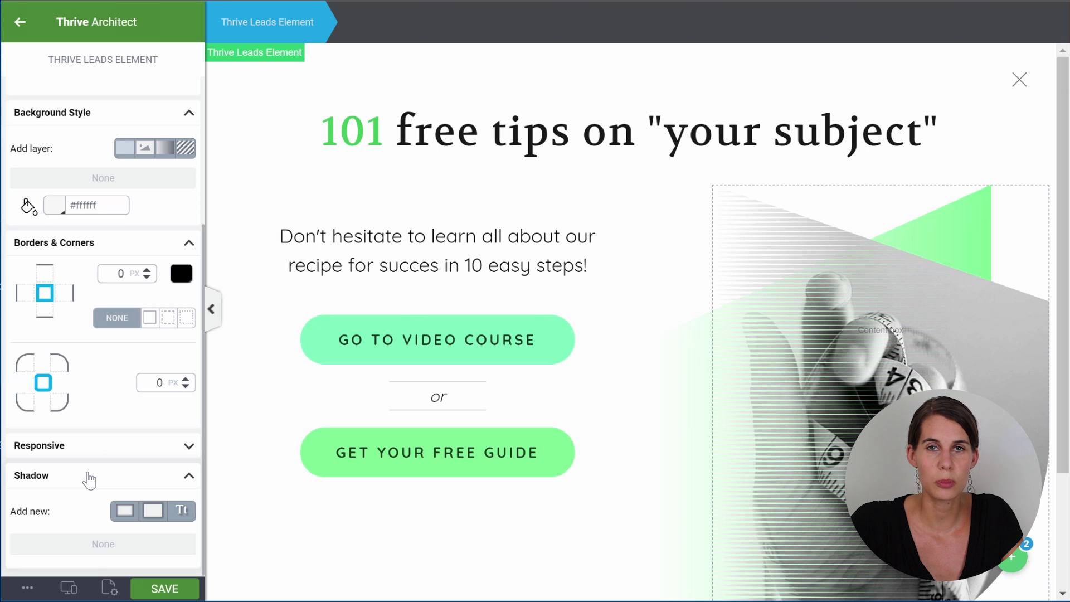
Set the GO TO VIDEO COURSE button's click action to switch instantly to State 1
{"action": "left_click", "coordinate": [562, 360]}
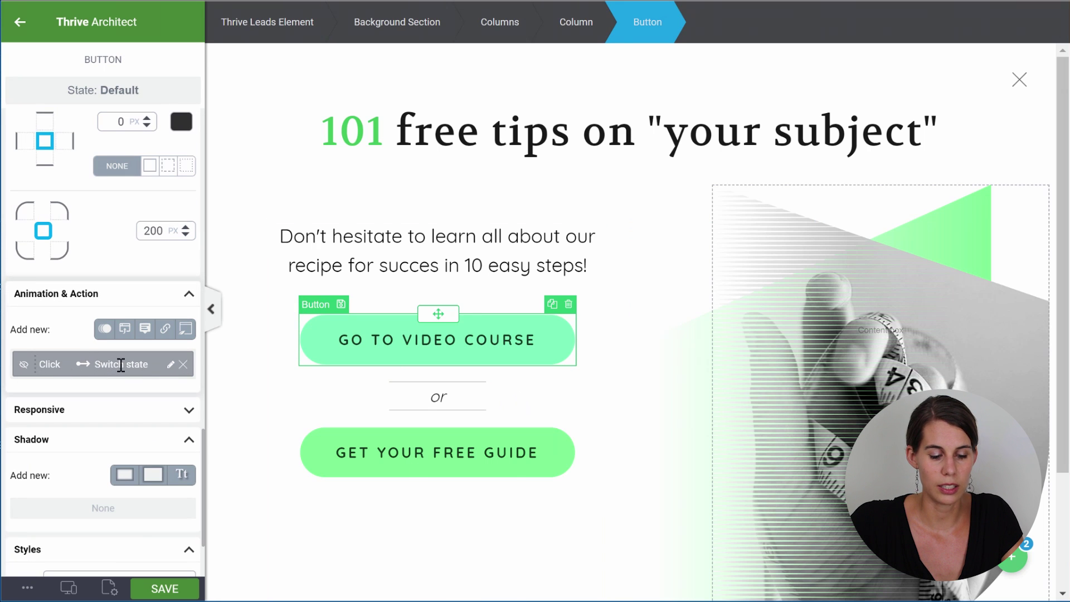
{"action": "left_click", "coordinate": [170, 365]}
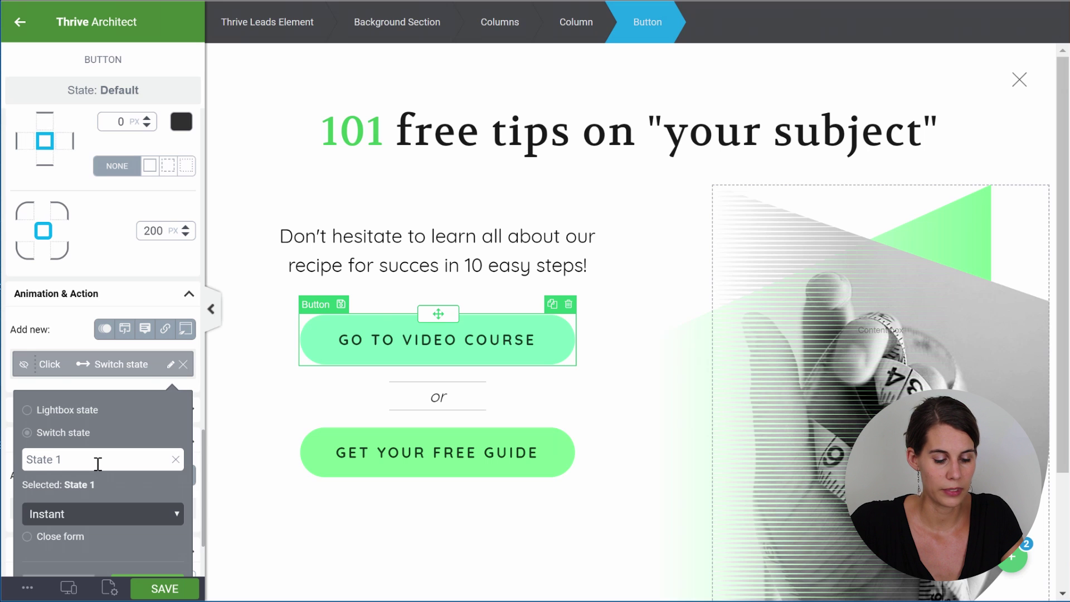
{"action": "scroll", "coordinate": [98, 464], "scroll_direction": "down", "scroll_amount": 2}
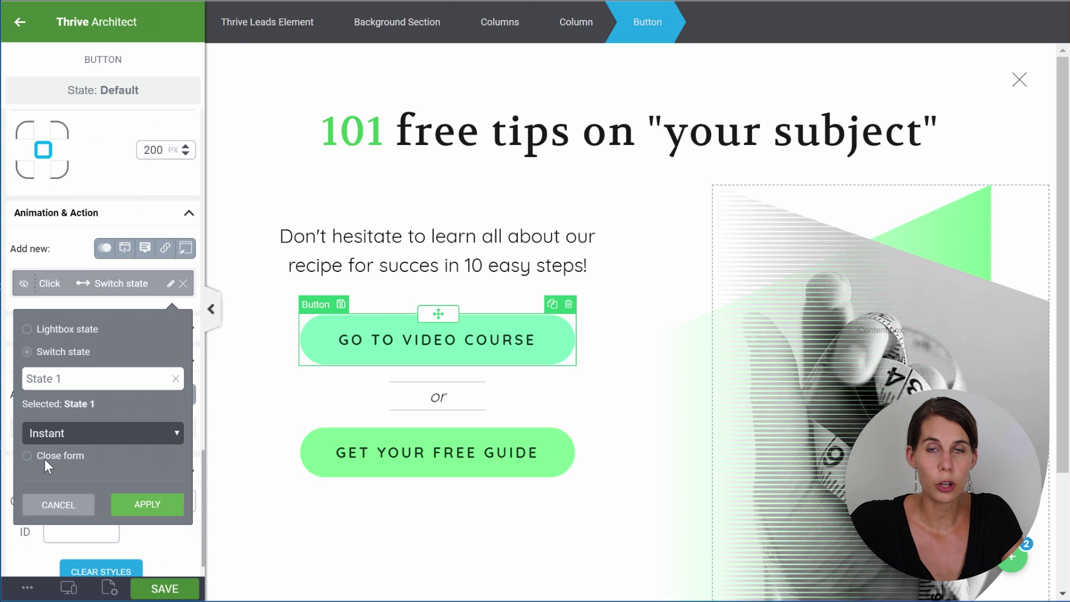